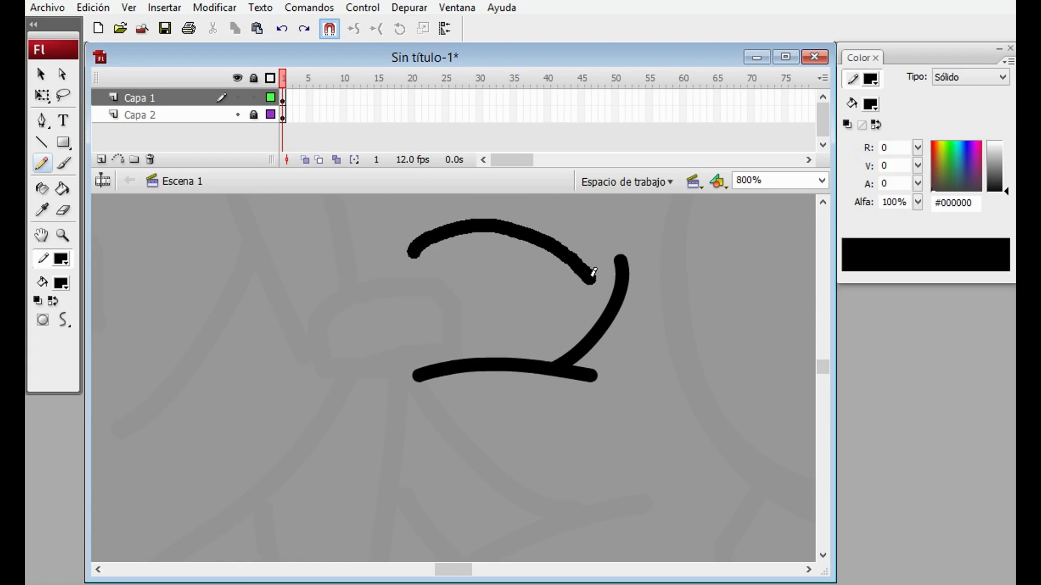
Draw the eye in black with an oval pupil, a curved iris edge, a lid outline and lashes at the outer corner.
left_click(64, 142)
left_click_drag(408, 257, 443, 320)
left_click(42, 163)
left_click_drag(515, 360, 545, 245)
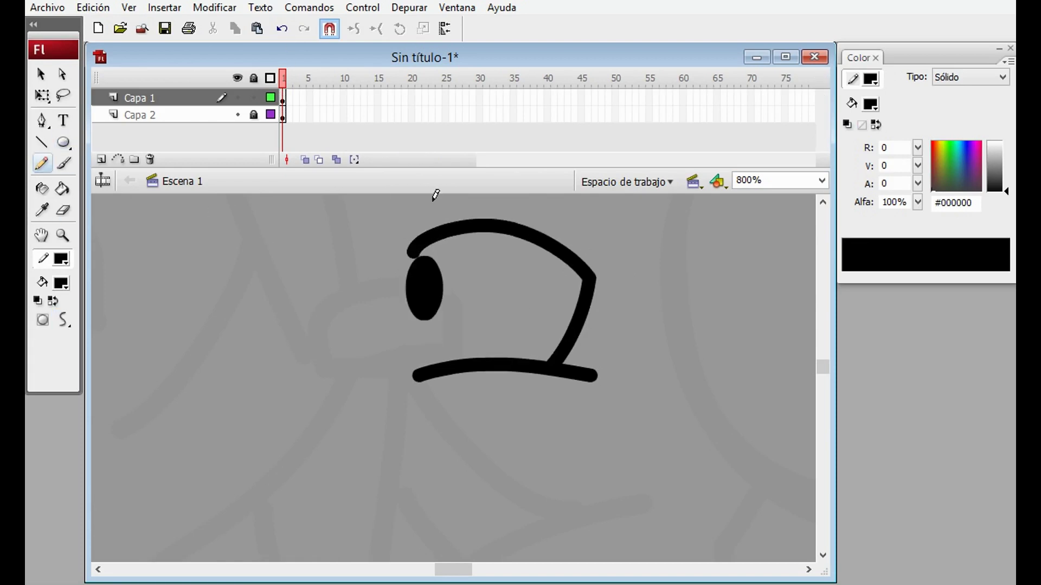
mouse_move(418, 374)
left_mouse_down()
mouse_move(609, 276)
mouse_move(650, 290)
left_mouse_up()
left_click_drag(594, 297, 624, 317)
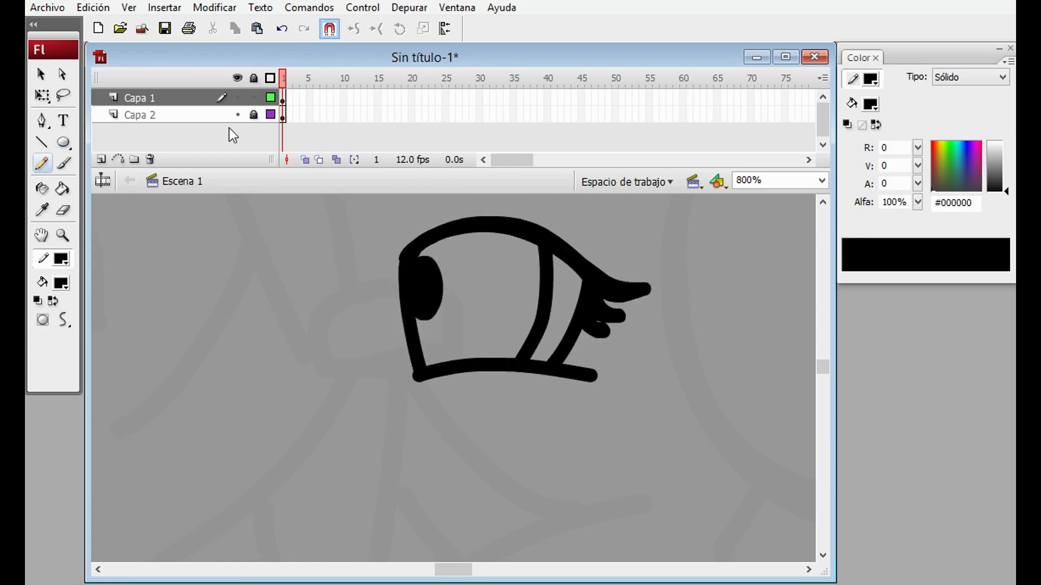
Paint a pink #F46893 eyeshadow along the upper lid and the outer edge of the eye with the Brush tool.
left_click(63, 162)
left_click(977, 147)
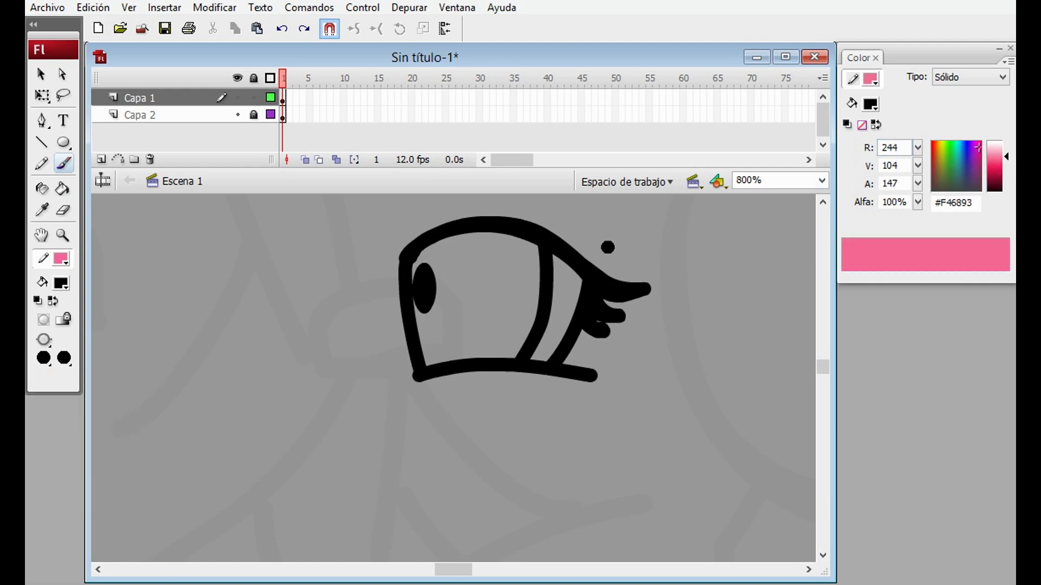
mouse_move(402, 250)
left_mouse_down()
mouse_move(511, 217)
mouse_move(569, 238)
mouse_move(567, 361)
left_mouse_up()
Fill the iris with an amber radial gradient using #EBAD1D.
left_click(870, 104)
left_click(868, 289)
left_click(938, 149)
left_click(63, 188)
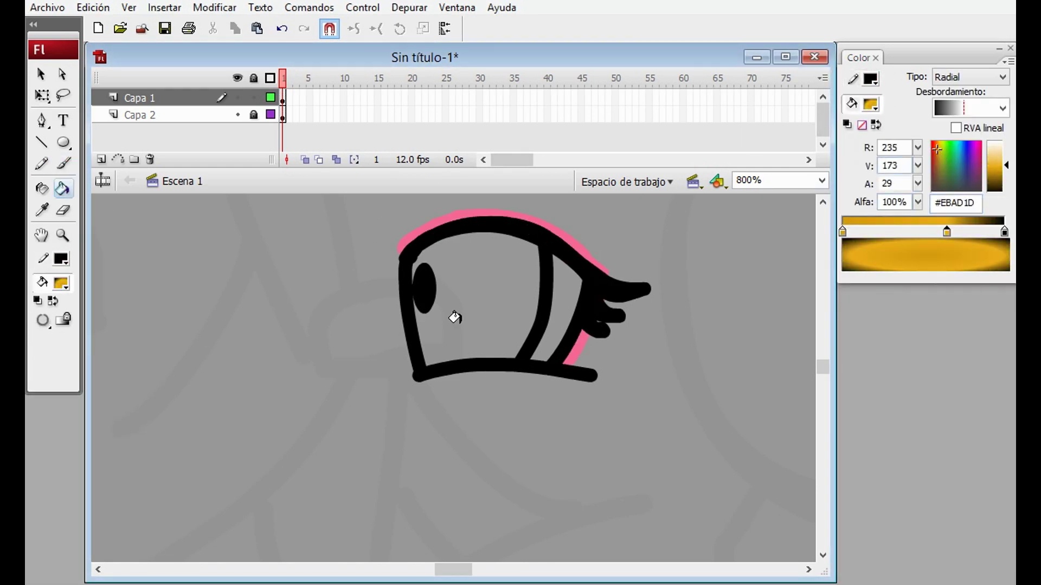
left_click(453, 318)
Draw the curved snout bridge in front of the eye and the long jaw line beneath it with the Pencil.
left_click(822, 180)
left_click(785, 238)
key("q")
left_click(41, 162)
mouse_move(393, 301)
left_mouse_down()
mouse_move(303, 394)
mouse_move(532, 466)
left_mouse_up()
key("ctrl+z")
mouse_move(290, 381)
left_mouse_down()
mouse_move(400, 436)
mouse_move(556, 448)
mouse_move(633, 388)
left_mouse_up()
Draw pointed cheek fur tufts behind the jaw and erase the excess strokes.
left_click_drag(450, 456, 672, 321)
key("ctrl+z")
left_click_drag(607, 363, 650, 346)
key("e")
left_click(458, 453)
left_click(628, 394)
Add a black oval nose at the snout tip and extend the jaw line into a pointed cheek tuft.
key("o")
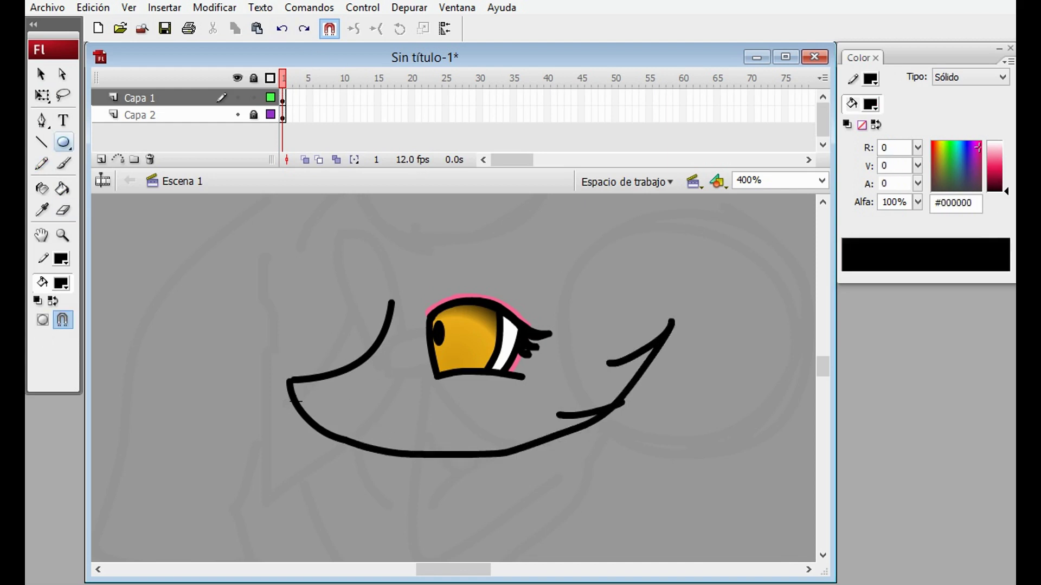
key("y")
mouse_move(497, 450)
left_mouse_down()
mouse_move(580, 401)
mouse_move(653, 391)
mouse_move(596, 298)
mouse_move(352, 215)
left_mouse_up()
scroll(599, 395, "up", 3)
key("ctrl+z")
key("ctrl+z")
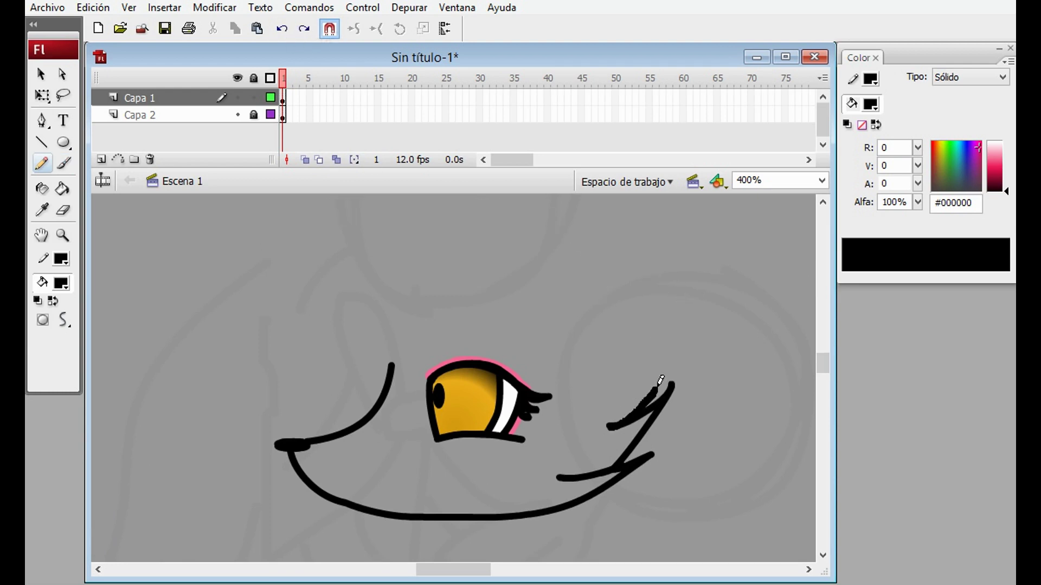
Draw the spiky fur outline up the back of the head and the tufted hair line across the top.
left_click_drag(671, 381, 556, 215)
scroll(542, 271, "up", 3)
mouse_move(536, 277)
left_mouse_down()
mouse_move(286, 293)
mouse_move(268, 337)
mouse_move(348, 307)
mouse_move(311, 350)
mouse_move(313, 339)
left_mouse_up()
key("ctrl+z")
key("ctrl+z")
mouse_move(471, 347)
left_mouse_down()
mouse_move(432, 328)
mouse_move(270, 427)
left_mouse_up()
key("ctrl+z")
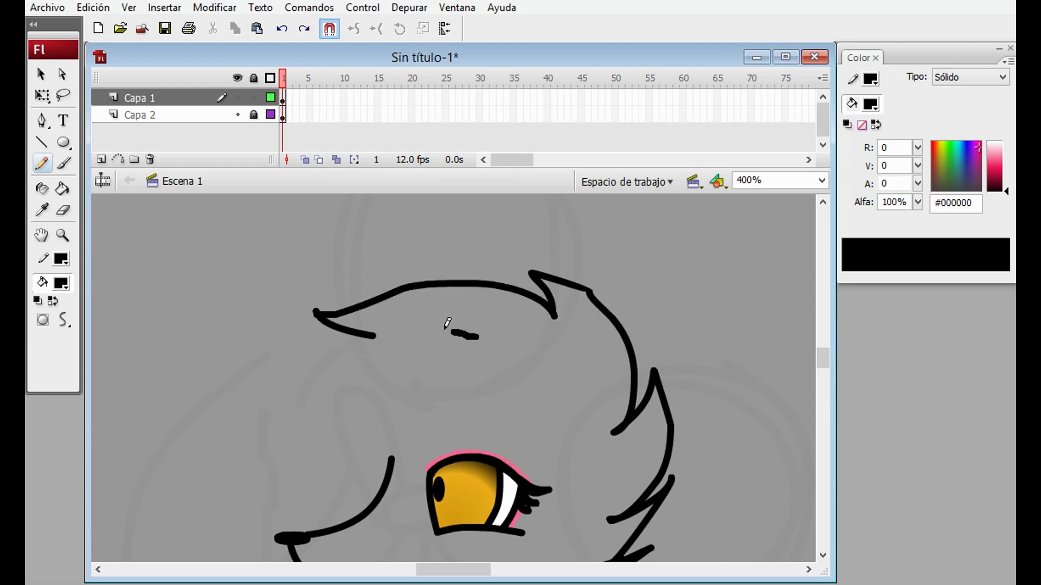
Draw the pointed bangs falling over the forehead toward the snout and clean up their strokes.
left_click_drag(450, 328, 424, 427)
left_click_drag(414, 471, 336, 518)
key("e")
left_click_drag(823, 367, 829, 378)
key("y")
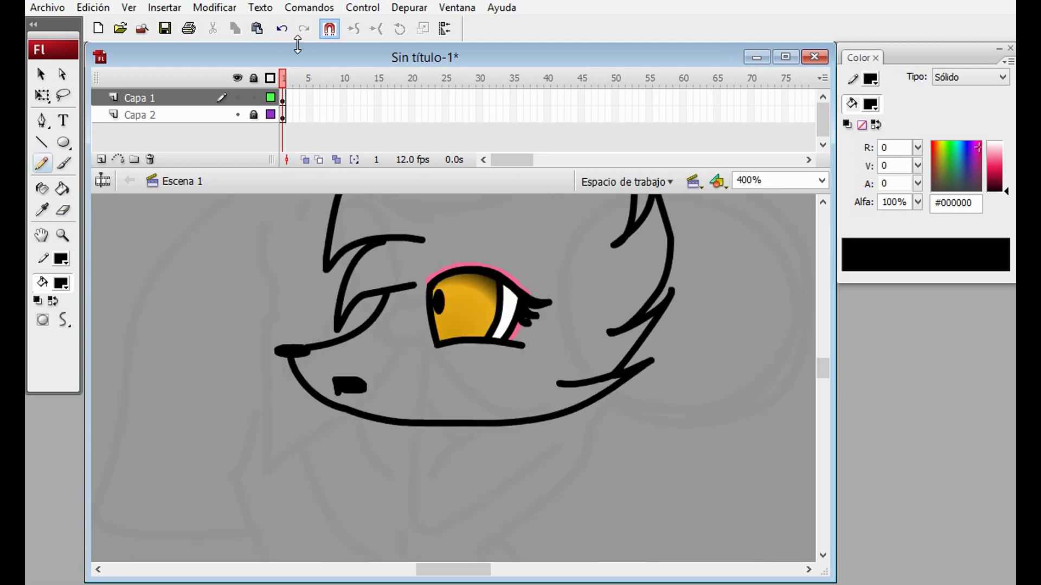
Draw a short curved mark on the muzzle just behind the nose, discarding the boxy versions.
key("ctrl+z")
key("ctrl+=")
left_click_drag(206, 382, 263, 423)
key("ctrl+z")
left_click_drag(225, 385, 279, 415)
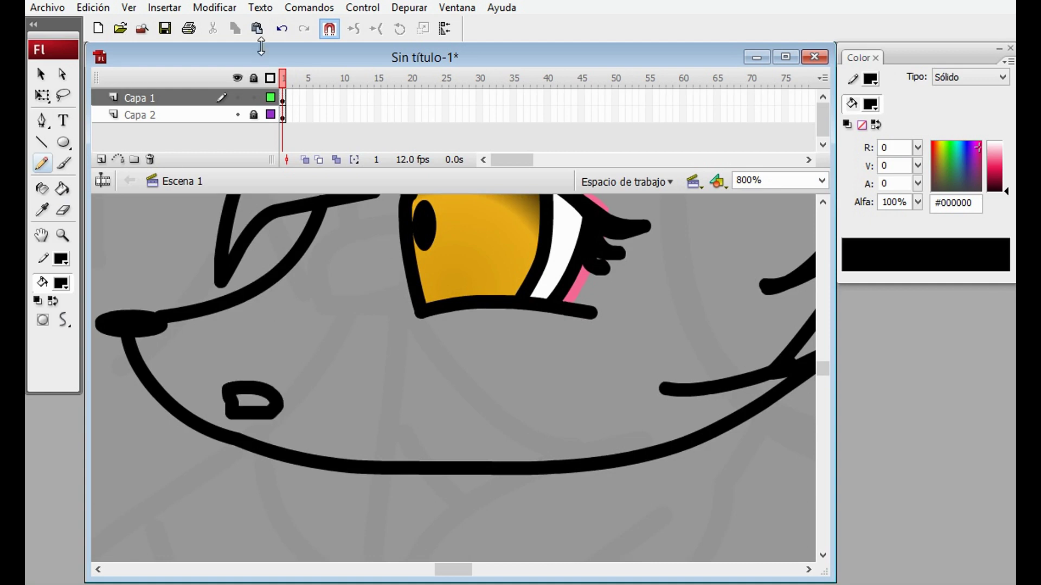
key("ctrl+z")
left_click(822, 180)
key("Escape")
Draw a round cheek spot with a red-to-black radial fill and black outline below the eye.
mouse_move(442, 465)
left_mouse_down()
mouse_move(532, 397)
mouse_move(557, 354)
left_mouse_up()
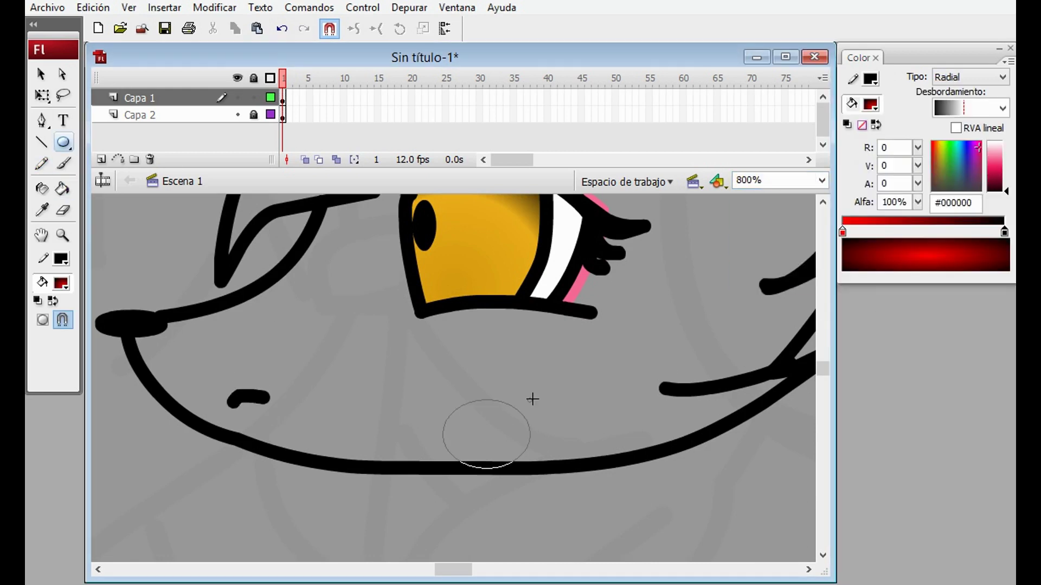
left_click(822, 180)
left_click(761, 261)
key("ctrl+=")
scroll(546, 288, "up", 5)
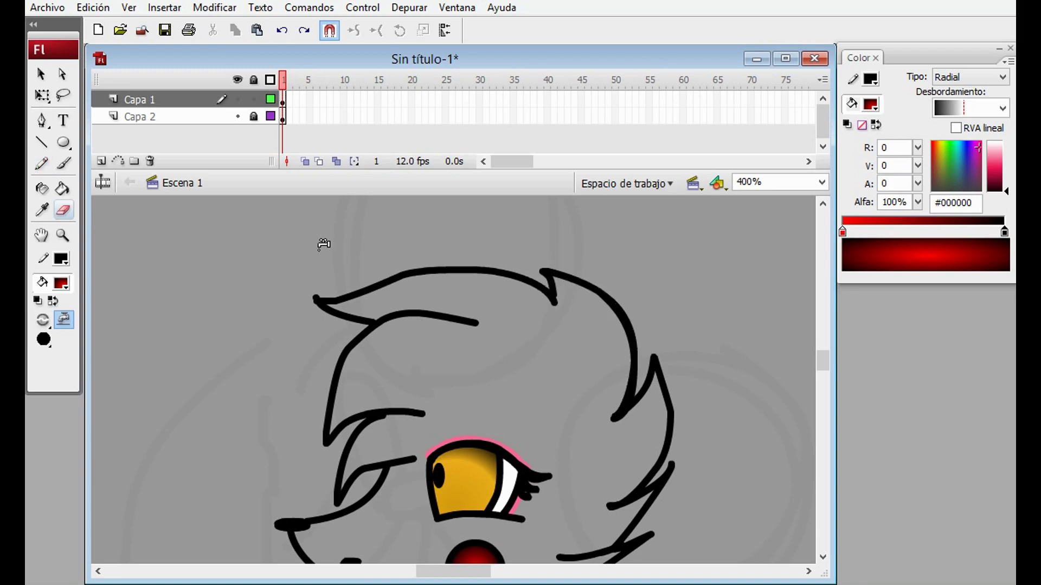
Select the entire head drawing and rotate it clockwise with Free Transform.
key("ctrl+1")
left_click(821, 181)
left_click(755, 274)
key("ctrl+a")
key("q")
mouse_move(697, 274)
left_mouse_down()
mouse_move(770, 347)
mouse_move(830, 385)
mouse_move(676, 357)
mouse_move(699, 466)
mouse_move(726, 502)
left_mouse_up()
Draw a small hair tie at the back of the head and a pointed ponytail hanging from it.
key("y")
left_click_drag(648, 393, 655, 411)
scroll(654, 410, "down", 3)
mouse_move(678, 228)
left_mouse_down()
mouse_move(778, 325)
mouse_move(770, 374)
mouse_move(807, 397)
left_mouse_up()
Fill the hair tie with a grey-to-black radial gradient.
key("k")
left_click(970, 77)
left_click(954, 121)
left_click(993, 165)
left_click(646, 250)
Draw a flared neck with curved bands below the jaw, undoing stray strokes.
key("y")
left_click(821, 182)
left_click(755, 263)
left_click(821, 181)
left_click(787, 274)
mouse_move(344, 228)
left_mouse_down()
mouse_move(360, 280)
mouse_move(482, 366)
mouse_move(395, 309)
mouse_move(585, 373)
left_mouse_up()
key("ctrl+z")
key("ctrl+z")
key("ctrl+z")
key("ctrl+z")
key("ctrl+z")
key("ctrl+z")
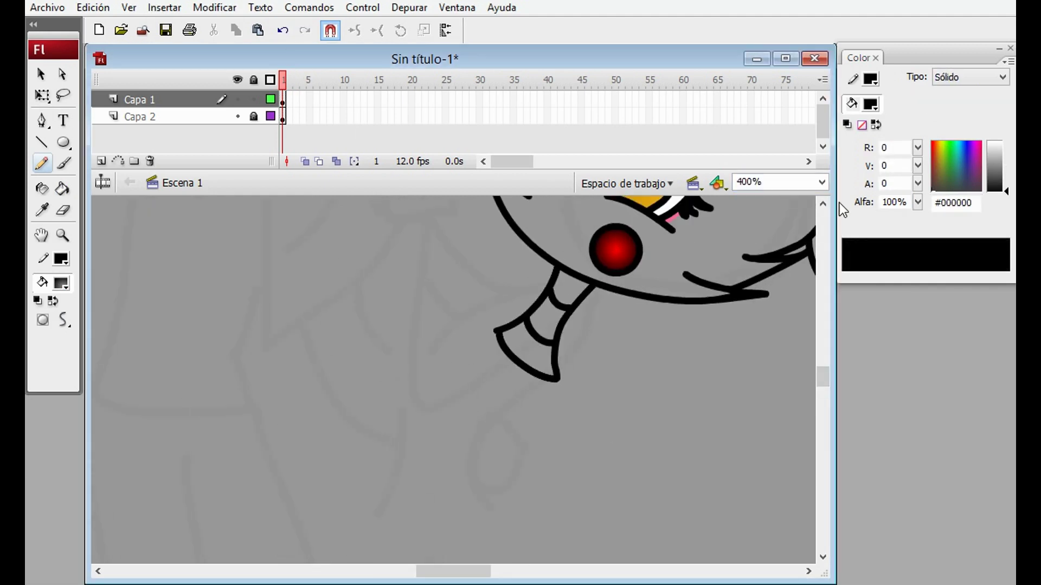
Draw the torso outline from the neck through a narrow waist to a rounded hem, discarding the extra hem strokes.
key("ctrl+minus")
scroll(542, 325, "down", 1)
key("ctrl+y")
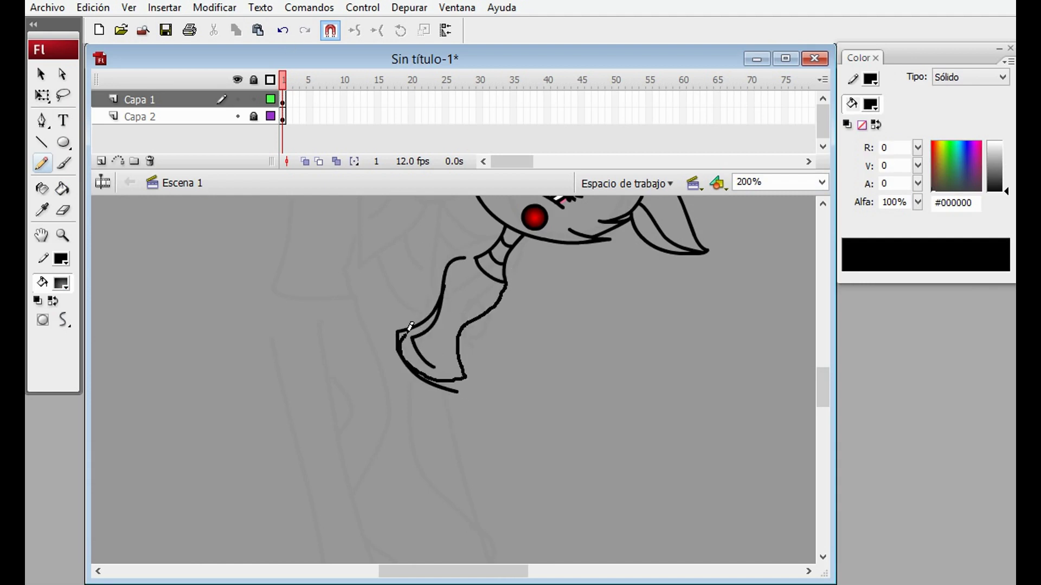
key("e")
key("ctrl+z")
key("o")
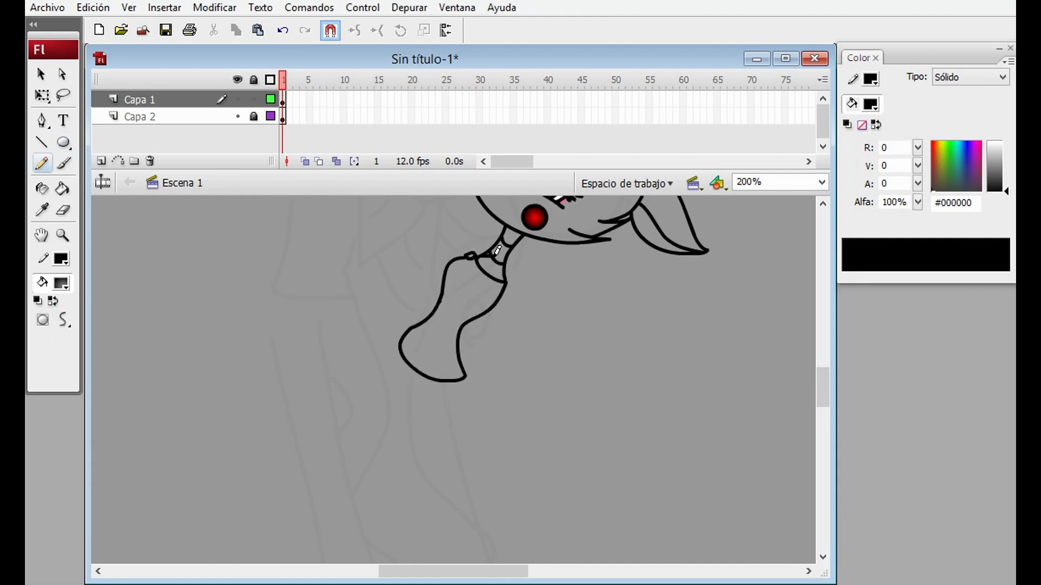
Try to draw the thigh outlines below the torso and tidy the overlapping inner line.
left_click_drag(822, 388, 824, 404)
scroll(825, 402, "up", 5)
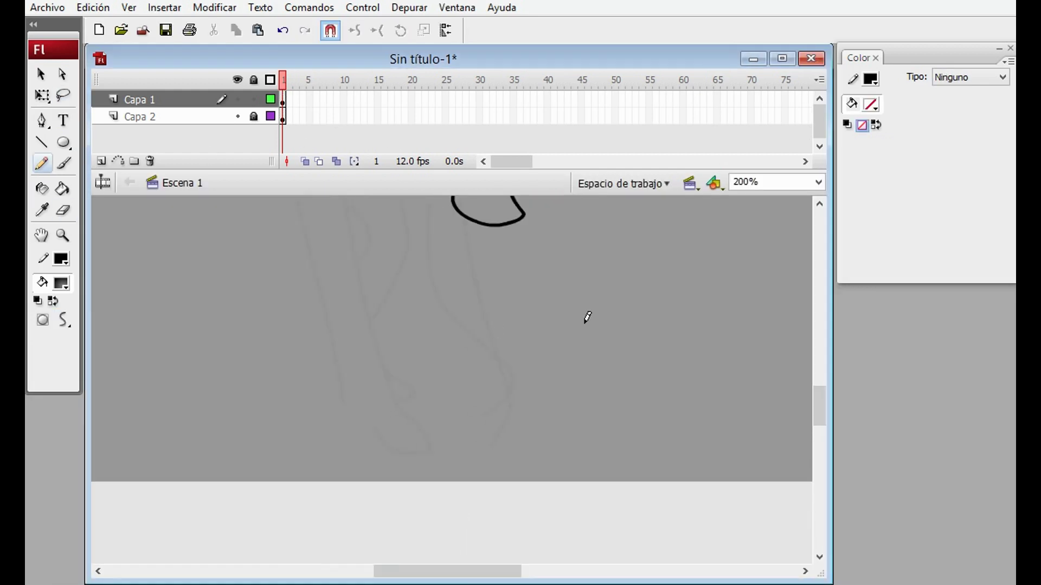
scroll(491, 274, "up", 1)
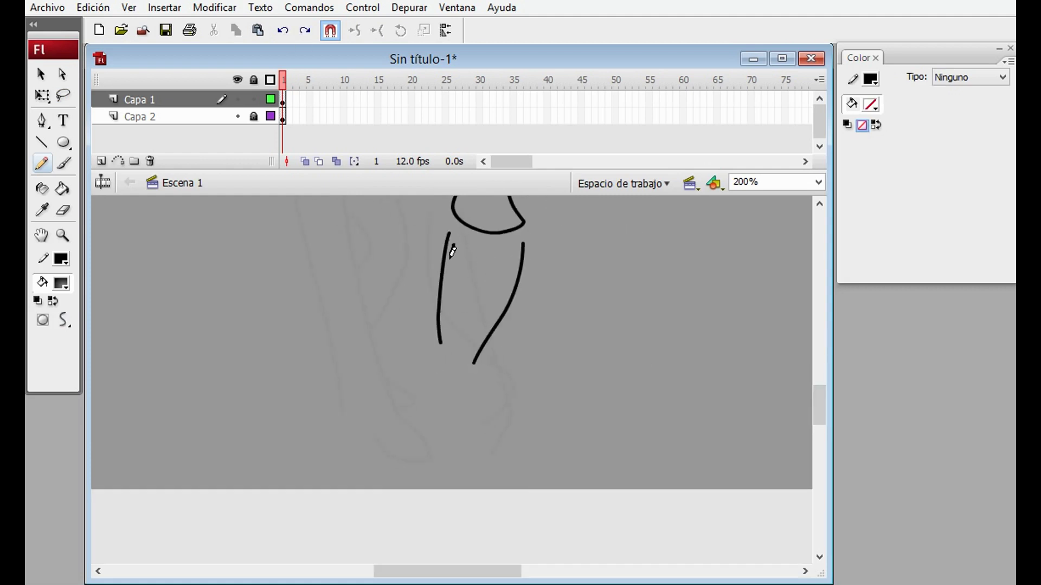
left_click_drag(451, 253, 442, 386)
left_click(63, 210)
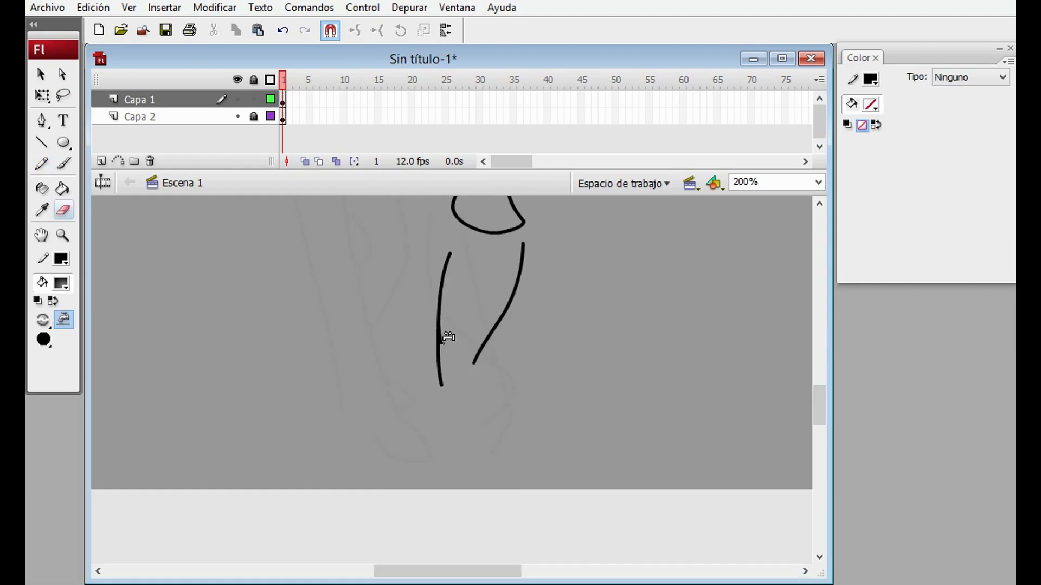
key("y")
Try to draw the flared lower leg and its foot below the thigh.
key("ctrl+z")
key("ctrl+1")
key("ctrl+z")
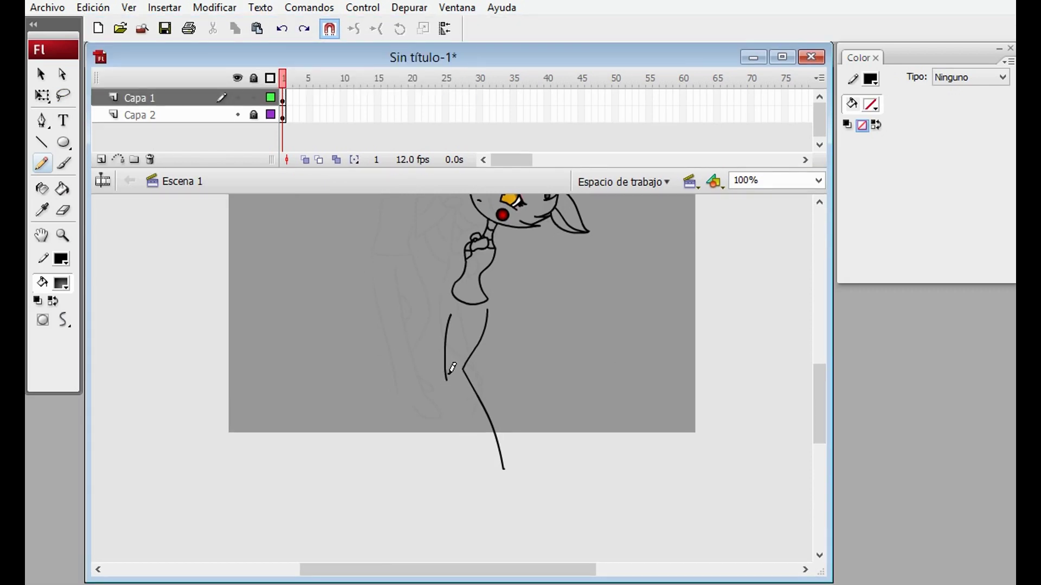
key("ctrl+z")
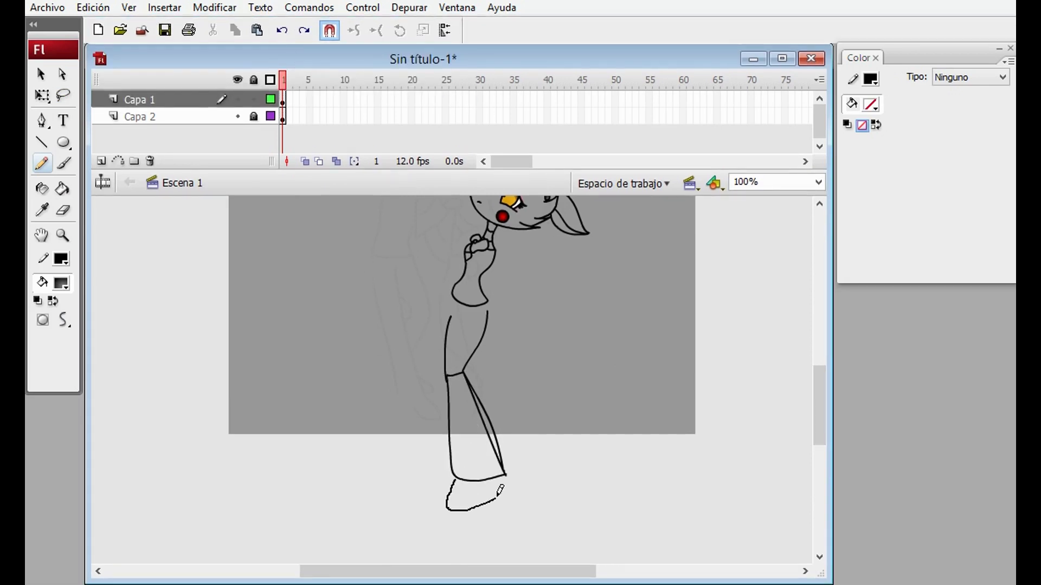
key("ctrl+z")
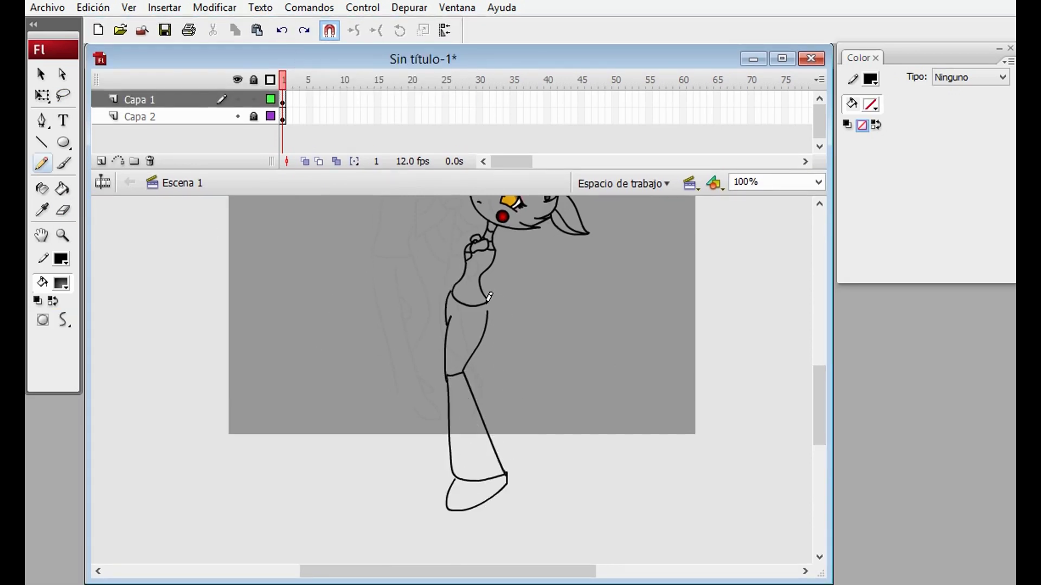
Try to draw the hip section above the thigh and a second leg behind it.
key("ctrl+equal")
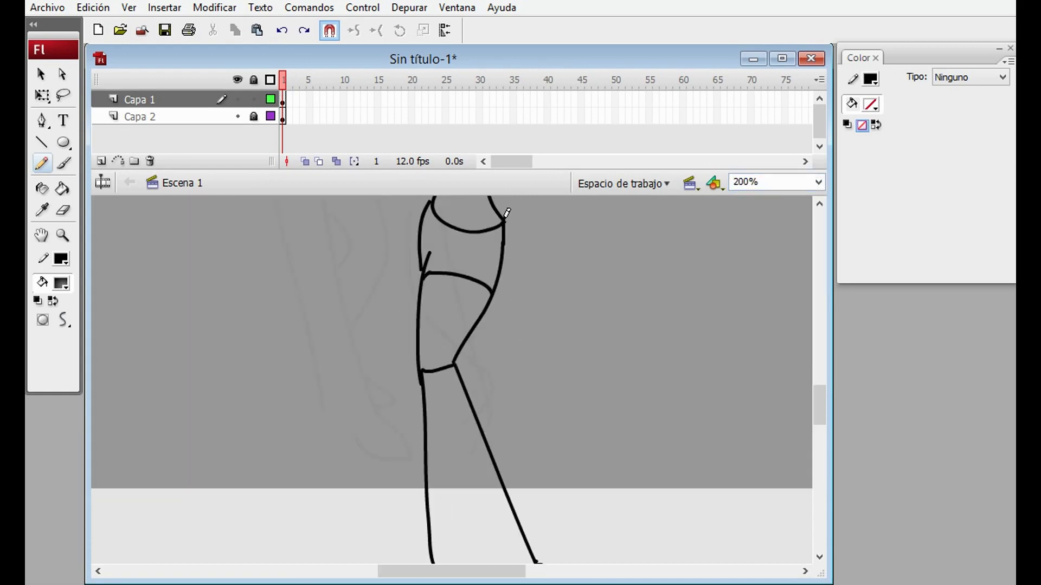
key("ctrl+z")
key("ctrl+minus")
left_click_drag(491, 374, 530, 420)
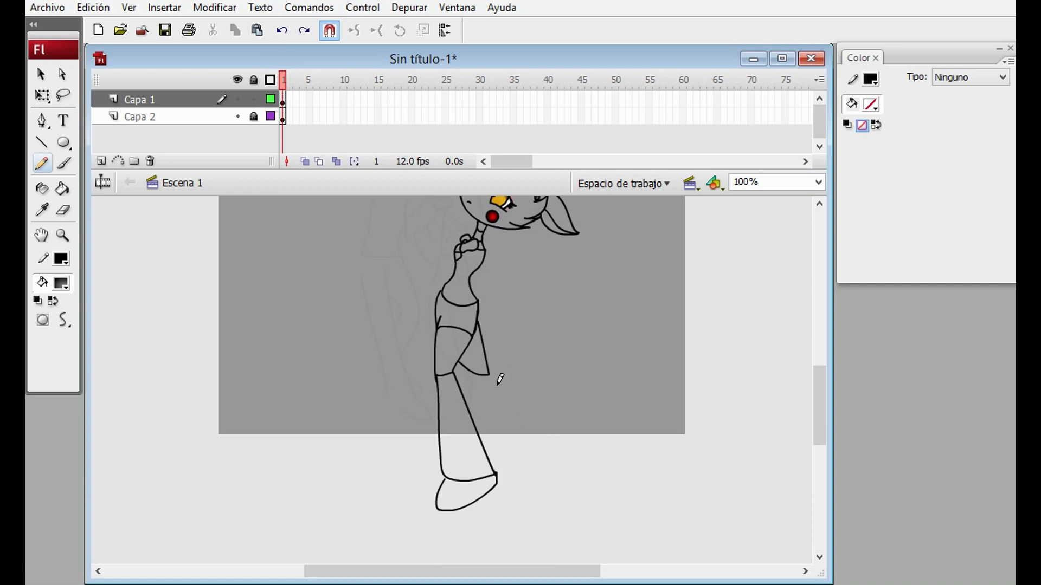
left_click_drag(439, 325, 460, 361)
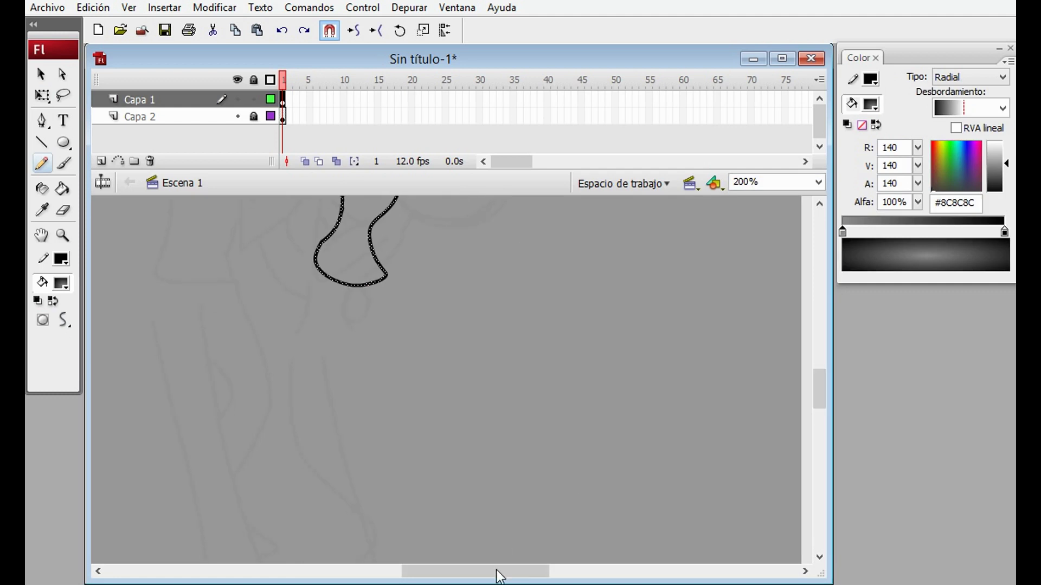
Draw the front leg from the torso hem down, with a tapered thigh, flared lower leg and start of the foot.
left_click_drag(565, 237, 584, 415)
left_click_drag(502, 273, 540, 403)
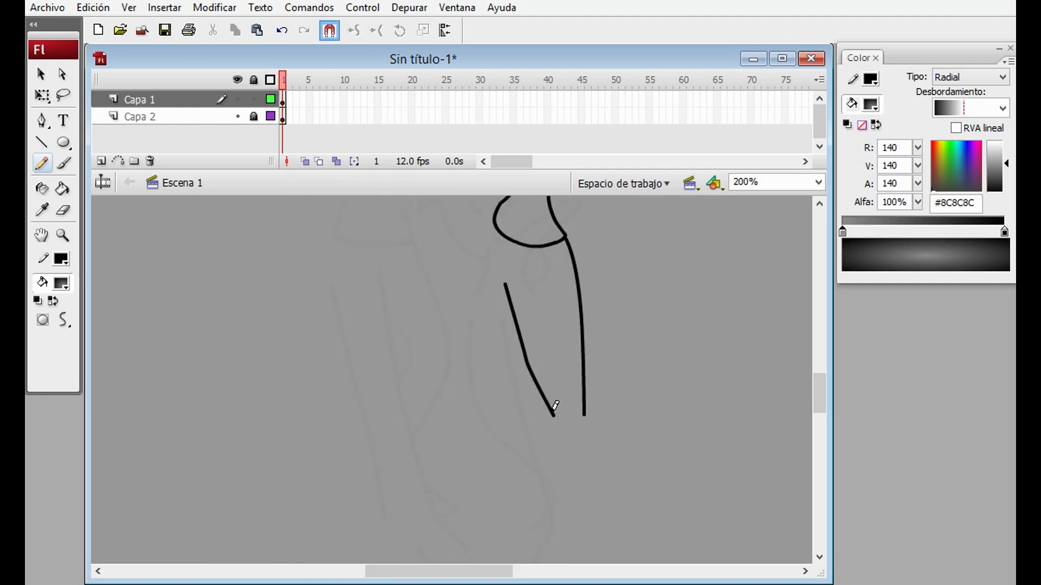
scroll(790, 395, "down", 3)
left_click_drag(584, 318, 651, 479)
left_click_drag(565, 321, 646, 473)
scroll(571, 383, "down", 3)
left_click_drag(582, 401, 566, 468)
Finish the front leg's foot details and add a curved band across the upper thigh.
key("e")
key("ctrl+z")
scroll(507, 278, "up", 8)
key("ctrl+y")
key("y")
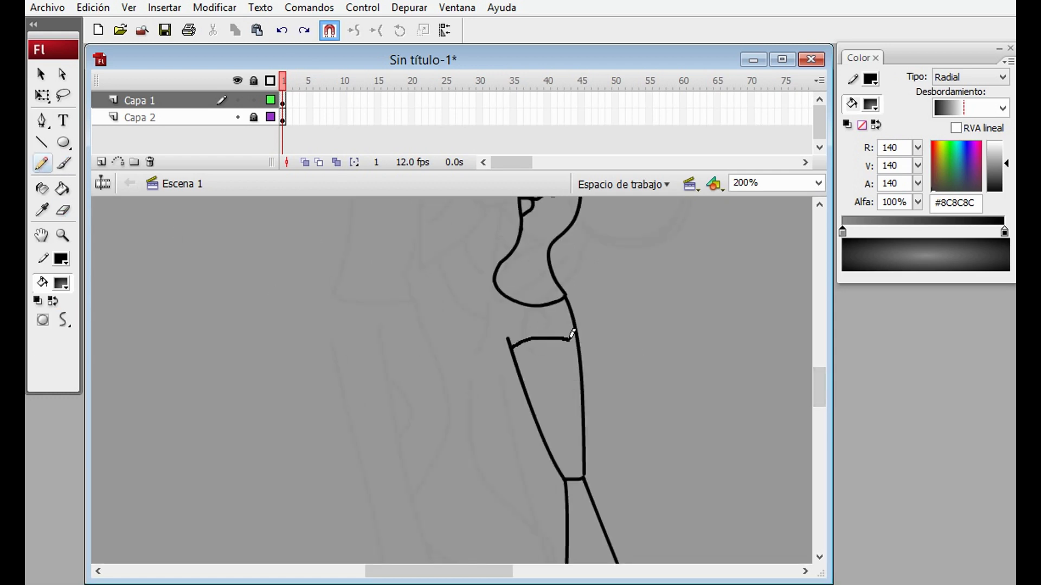
Reshape the front thigh's inner edge into a fuller curve and undo the upper-thigh band and extra knee lines.
key("ctrl+1")
left_click(281, 31)
key("ctrl+equal")
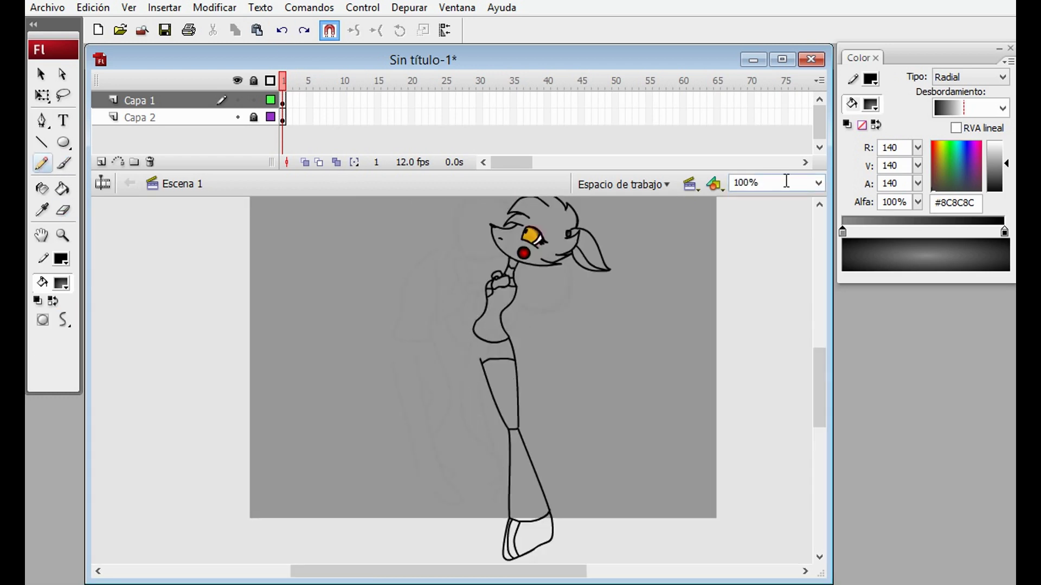
key("ctrl+z")
key("ctrl+z")
key("ctrl+z")
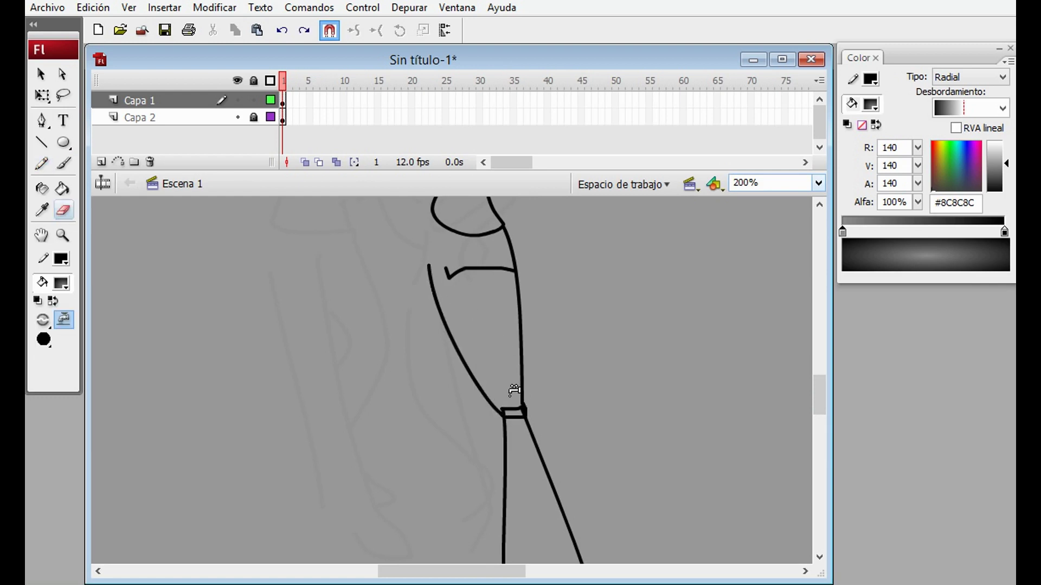
left_click(281, 31)
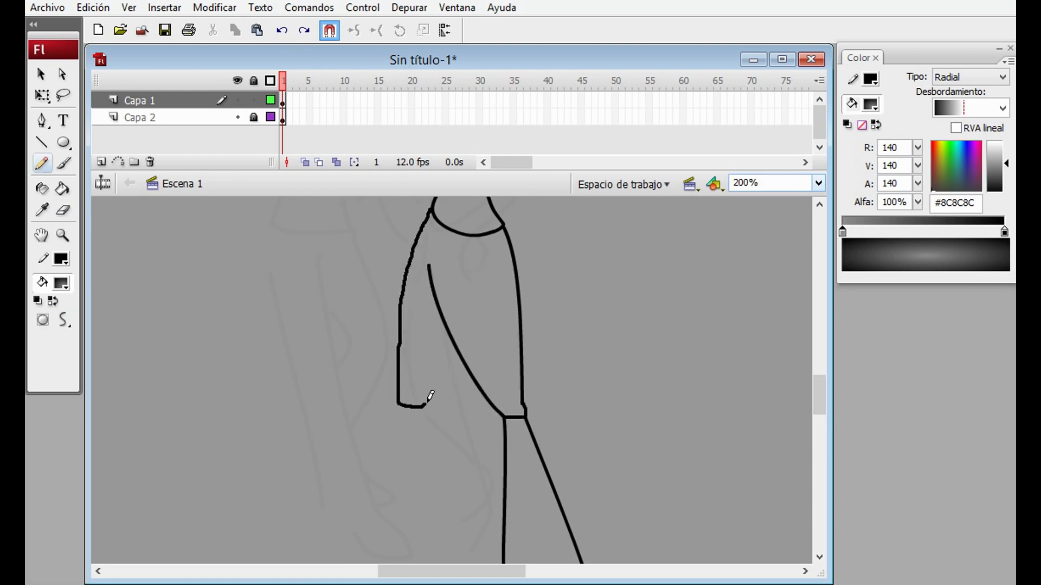
Draw the rear leg behind the front leg, with its thigh, knee and slanted lower leg.
left_click(281, 31)
left_click(818, 182)
left_click(740, 241)
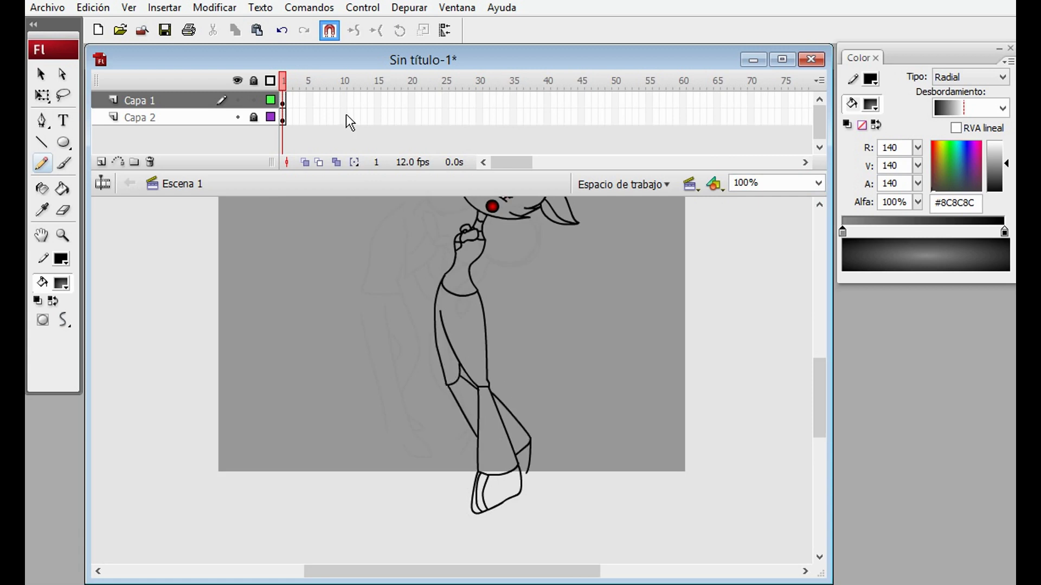
Draw a curved waistband line across the hips above the front thigh.
left_click(819, 182)
left_click(740, 263)
left_click_drag(429, 362, 492, 359)
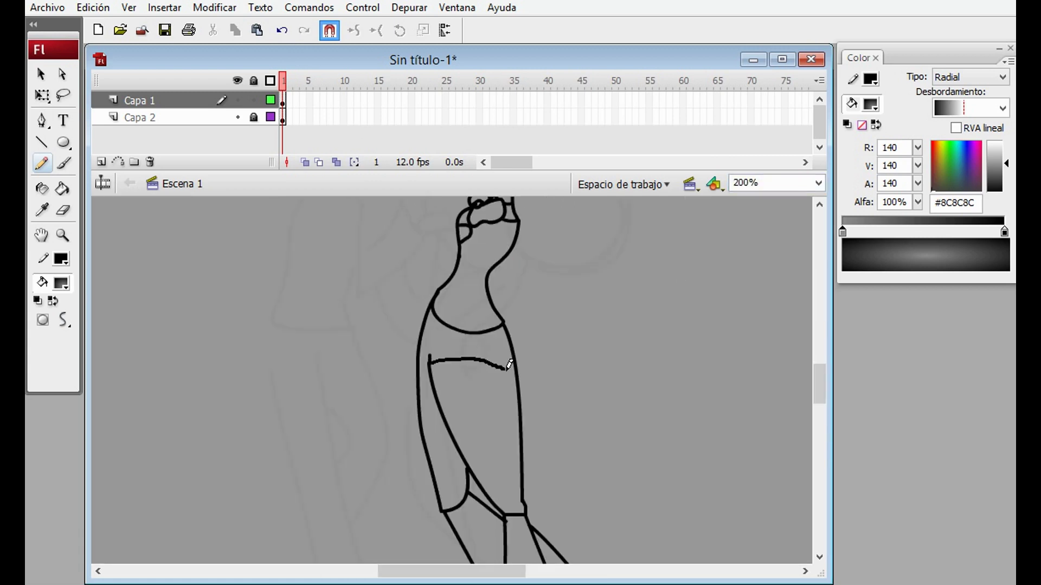
Shorten the legs with Free Transform so the figure fits the stage better.
left_click(818, 183)
left_click(740, 240)
key("ctrl+z")
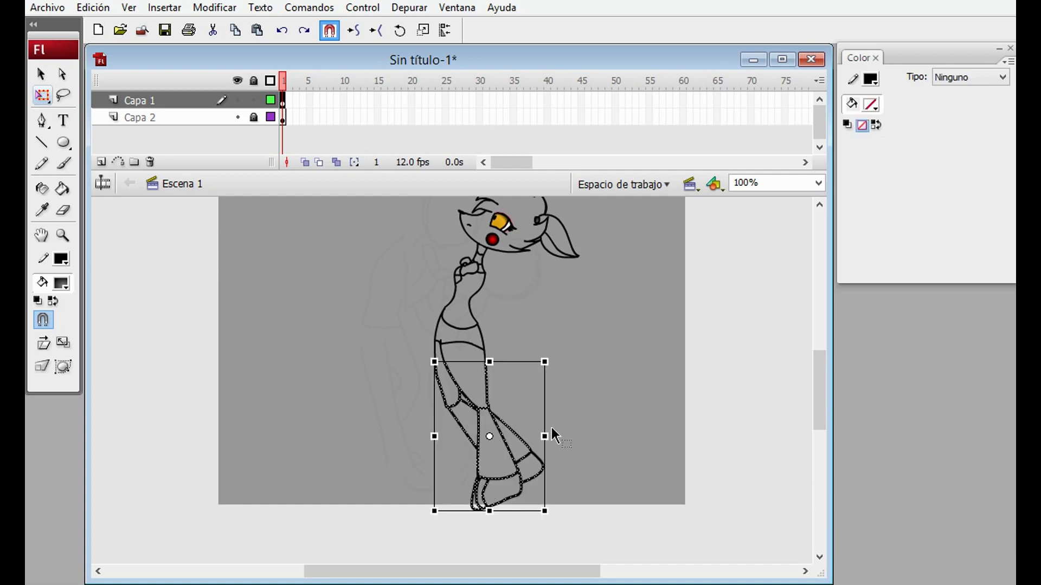
left_click(282, 31)
key("q")
scroll(773, 401, "up", 3)
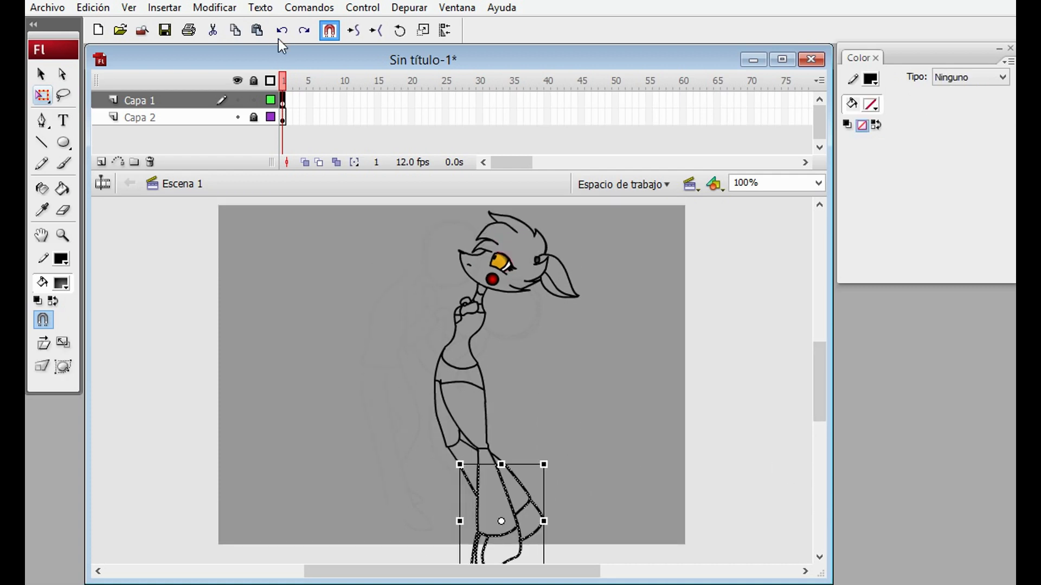
Try to draw a large pointed tail sweeping out from the hips.
left_click(42, 163)
left_click_drag(479, 362, 606, 418)
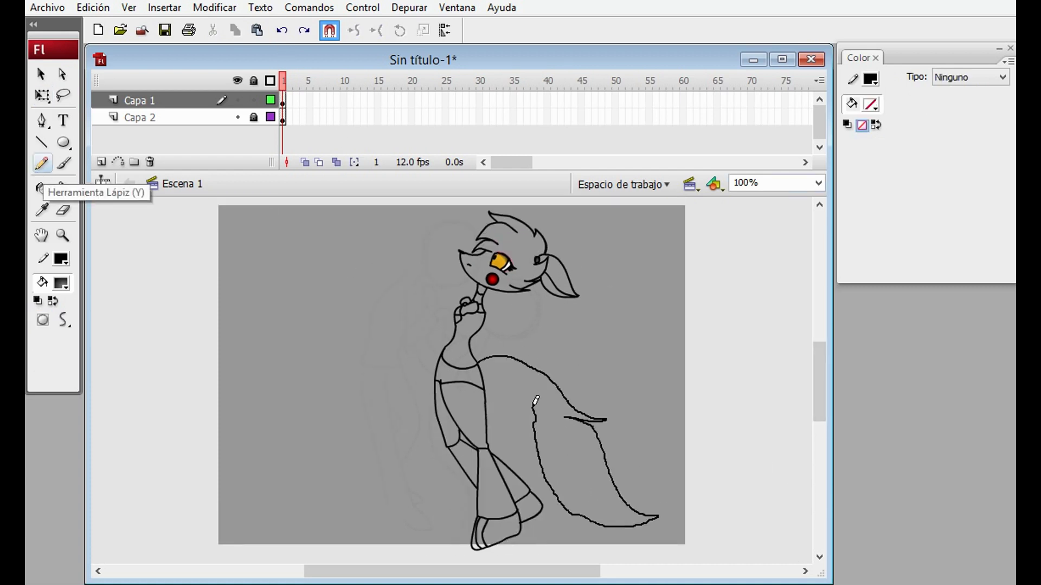
key("ctrl+z")
key("ctrl+z")
key("ctrl+z")
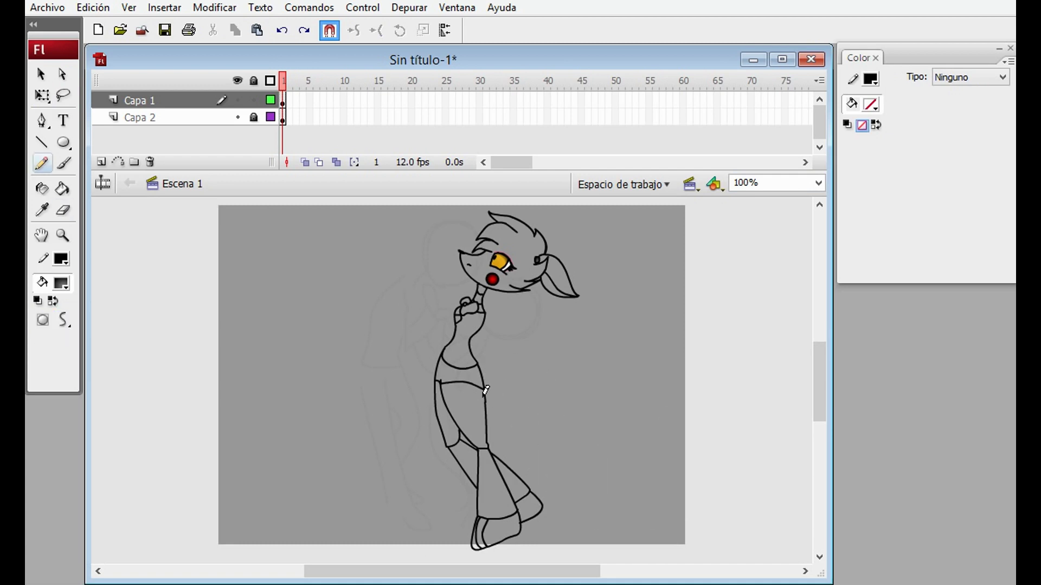
key("ctrl+z")
key("ctrl+z")
Draw a long bushy tail curving from the hips down behind the legs, with fur tufts and an upturned tip.
left_click_drag(632, 498, 549, 496)
mouse_move(479, 373)
left_mouse_down()
mouse_move(550, 492)
mouse_move(582, 458)
left_mouse_up()
key("y")
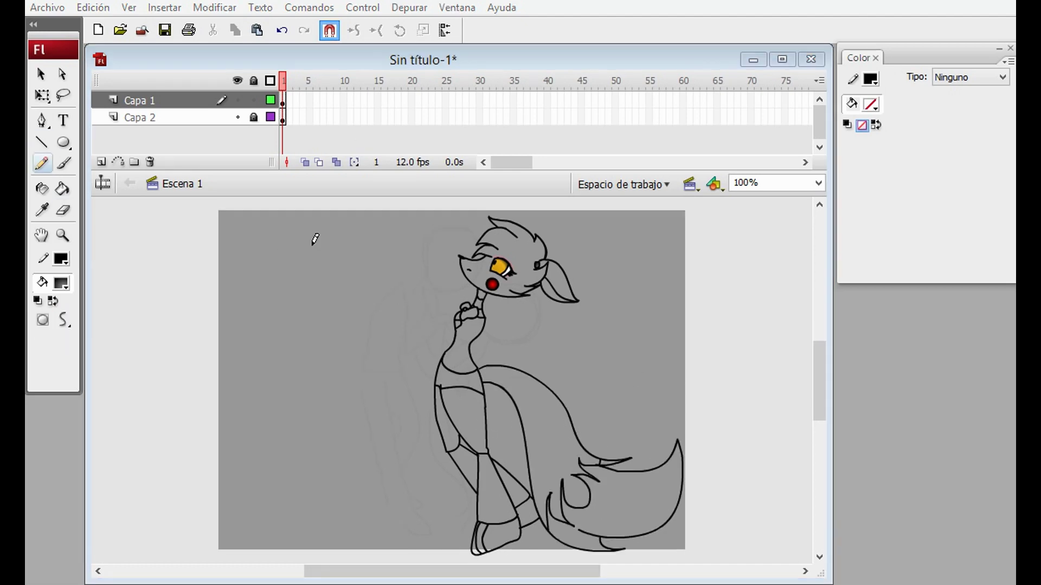
Scale the whole fox figure down slightly with Free Transform.
key("q")
key("ctrl+a")
mouse_move(596, 393)
left_mouse_down()
mouse_move(572, 386)
mouse_move(589, 407)
mouse_move(578, 402)
left_mouse_up()
left_click(623, 361)
key("ctrl+equal")
left_click(402, 578)
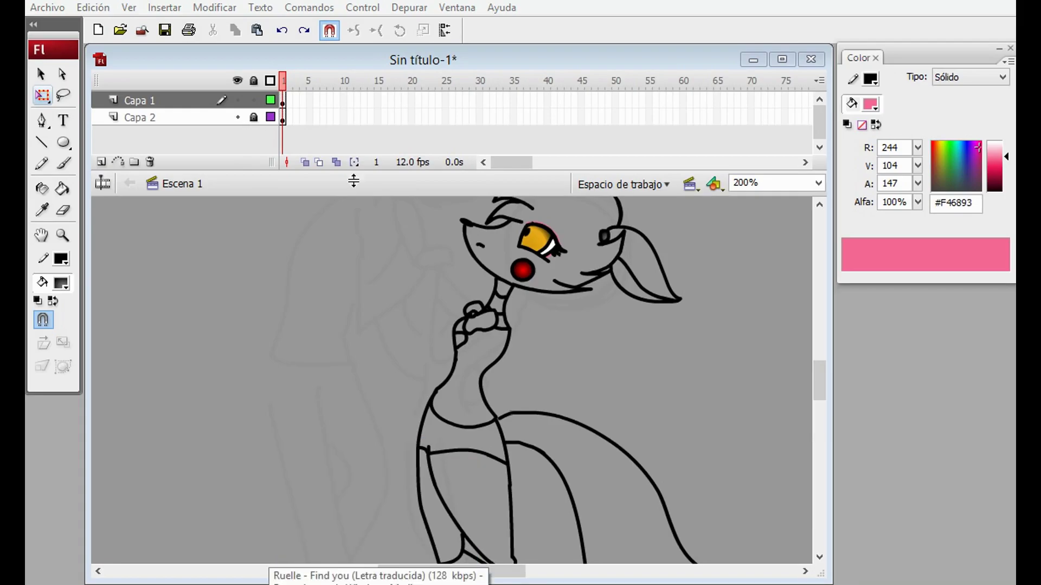
left_click(674, 520)
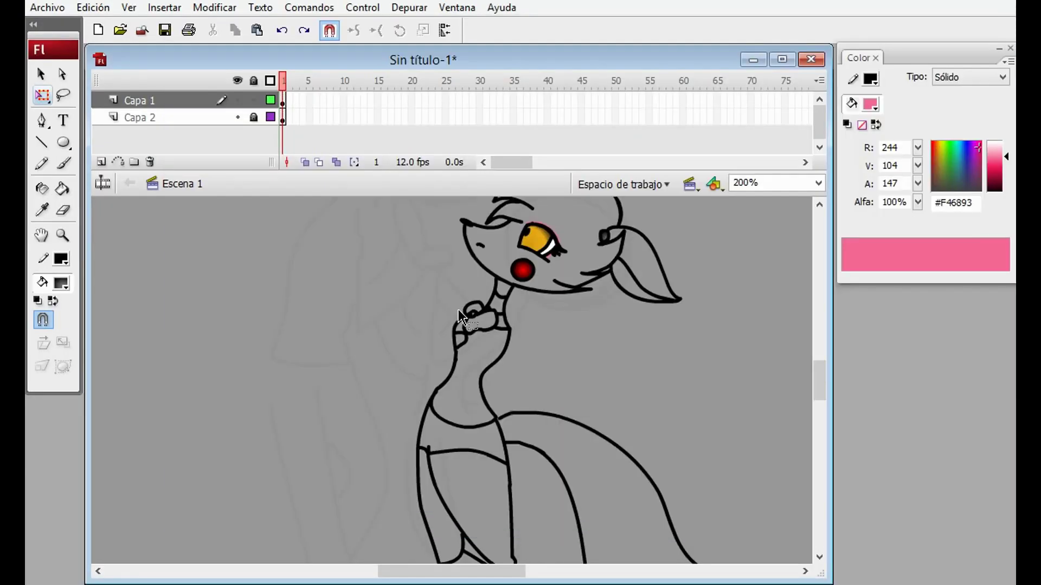
Draw the eye of a second character beside the first head, with a thick upper lid, curved iris and black pupil.
key("y")
scroll(450, 379, "left", 3)
left_click(817, 183)
left_click(802, 272)
left_click(282, 28)
left_click_drag(819, 369, 817, 360)
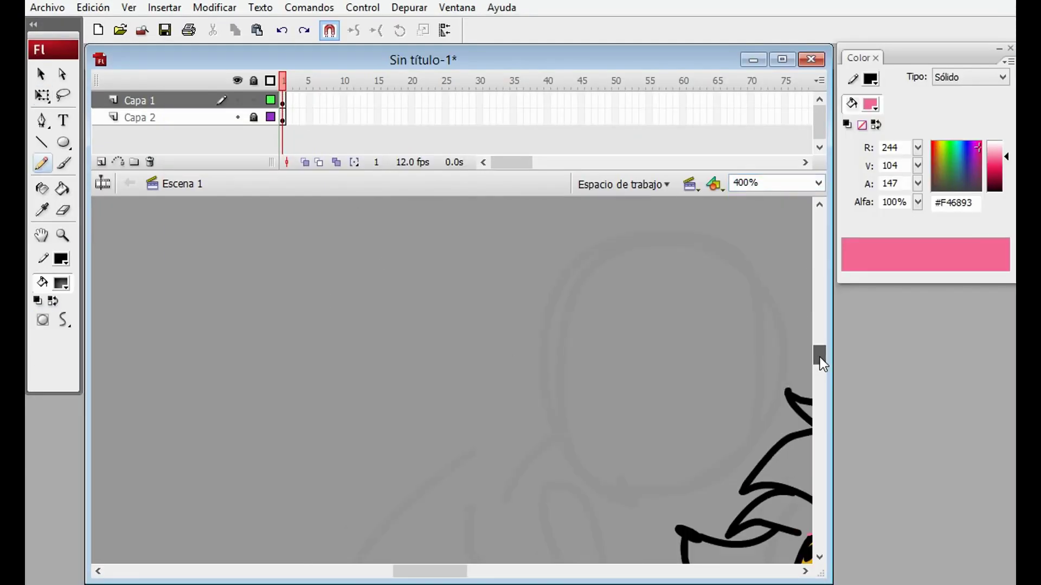
key("ctrl+equal")
mouse_move(419, 379)
left_mouse_down()
mouse_move(302, 214)
mouse_move(420, 270)
mouse_move(404, 369)
left_mouse_up()
key("b")
left_click_drag(395, 310, 395, 324)
key("e")
key("y")
left_click_drag(327, 342, 381, 241)
key("ctrl+minus")
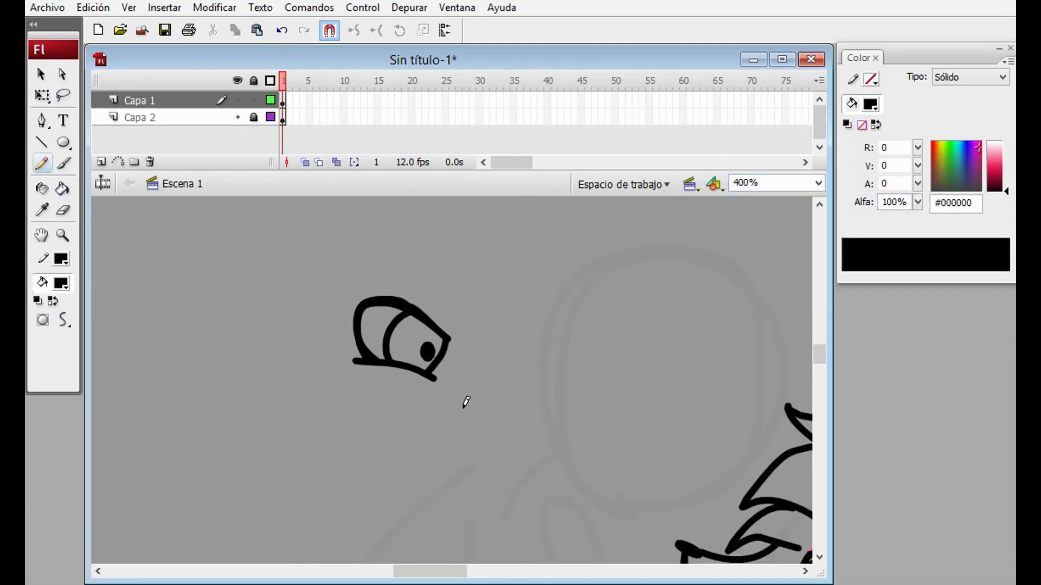
Draw the pointed muzzle and curved jaw outline around the new eye, and erase the doubled stretch of the jaw line.
left_click(282, 31)
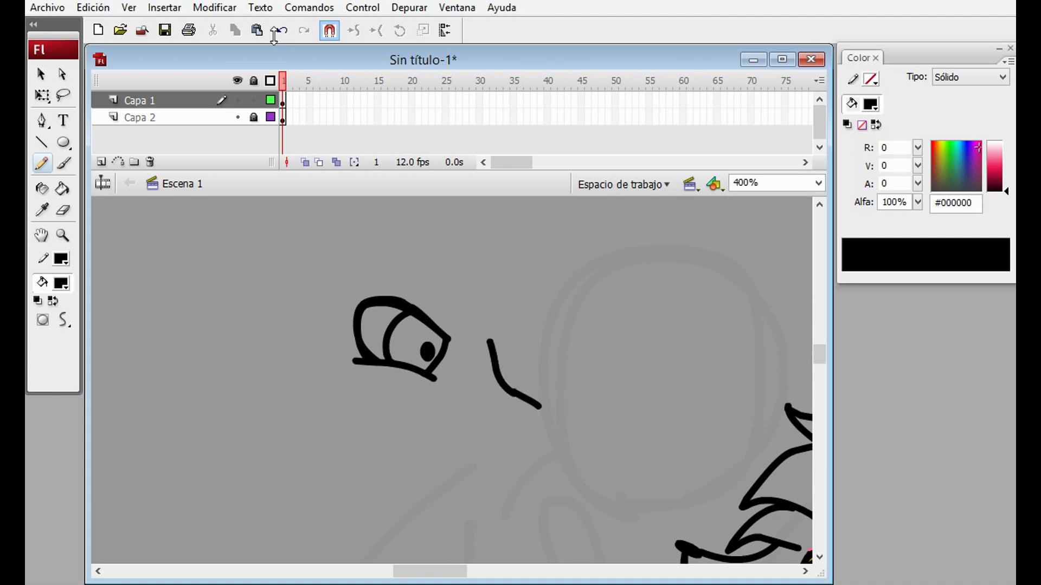
mouse_move(532, 398)
left_mouse_down()
mouse_move(500, 455)
mouse_move(344, 407)
mouse_move(271, 366)
left_mouse_up()
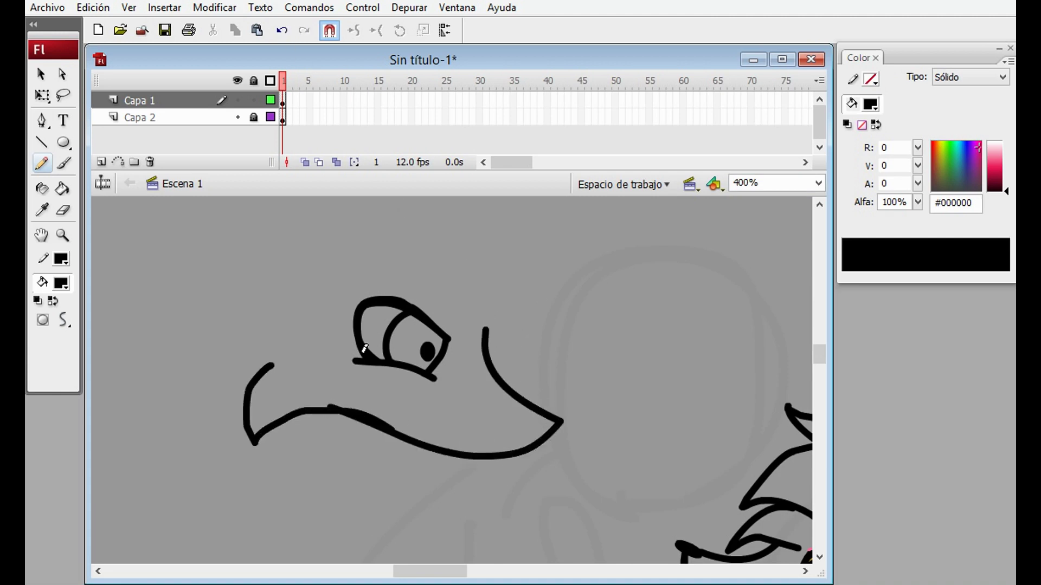
key("e")
left_click_drag(342, 418, 401, 434)
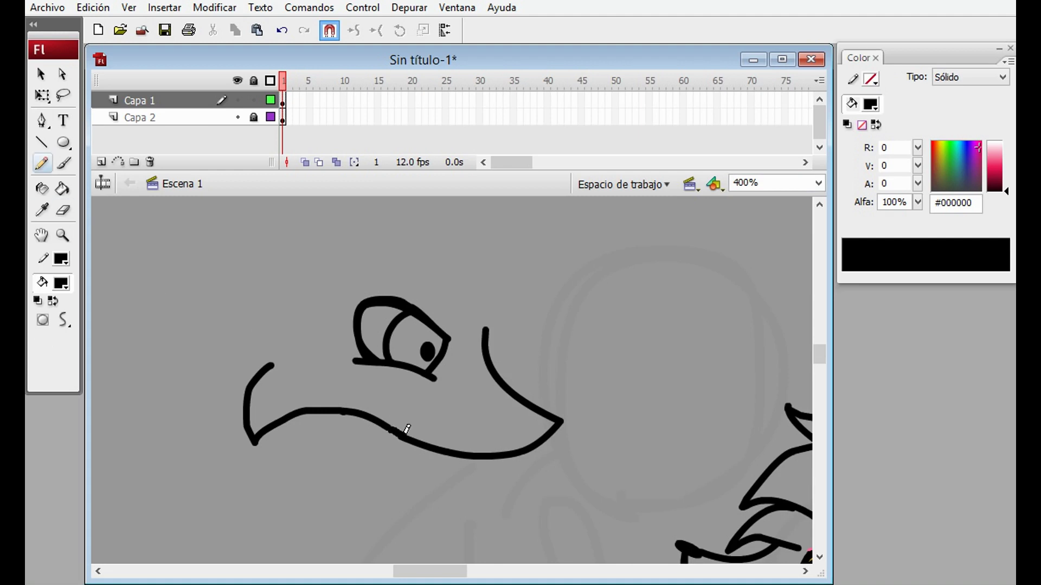
Move the second character's eye slightly up and to the right within the face with Free Transform.
key("q")
left_click_drag(342, 284, 461, 390)
left_click_drag(412, 337, 432, 317)
Draw the top of the second head and the pointed hair tufts hanging in front of the eye and muzzle.
key("y")
left_click_drag(820, 362, 820, 356)
left_click_drag(220, 304, 360, 314)
key("ctrl+z")
mouse_move(499, 231)
left_mouse_down()
mouse_move(592, 343)
mouse_move(594, 374)
left_mouse_up()
left_click_drag(512, 317, 566, 468)
left_click_drag(515, 377, 523, 499)
left_click_drag(483, 420, 523, 496)
mouse_move(499, 230)
left_mouse_down()
mouse_move(327, 265)
mouse_move(415, 225)
left_mouse_up()
key("e")
key("y")
mouse_move(328, 264)
left_mouse_down()
mouse_move(261, 289)
mouse_move(206, 499)
mouse_move(249, 302)
mouse_move(187, 499)
mouse_move(200, 385)
mouse_move(234, 477)
left_mouse_up()
key("ctrl+z")
key("ctrl+z")
scroll(450, 379, "down", 1)
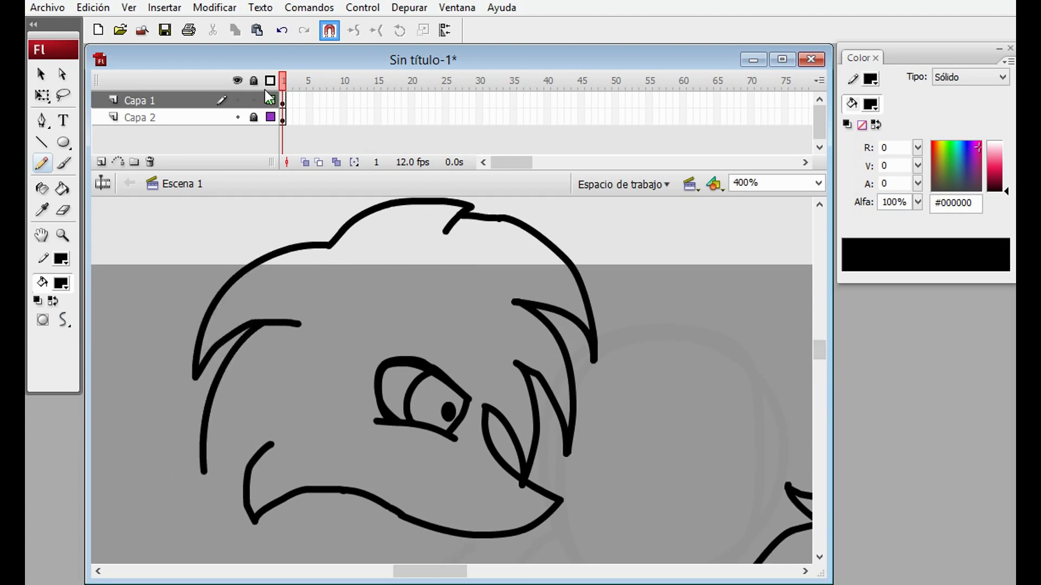
key("ctrl+z")
Draw the back of the second head with jagged fur tufts down to the cheek, and erase the leftover jaw lines.
left_click_drag(323, 247, 226, 498)
left_click_drag(317, 437, 404, 516)
key("e")
left_click(247, 490)
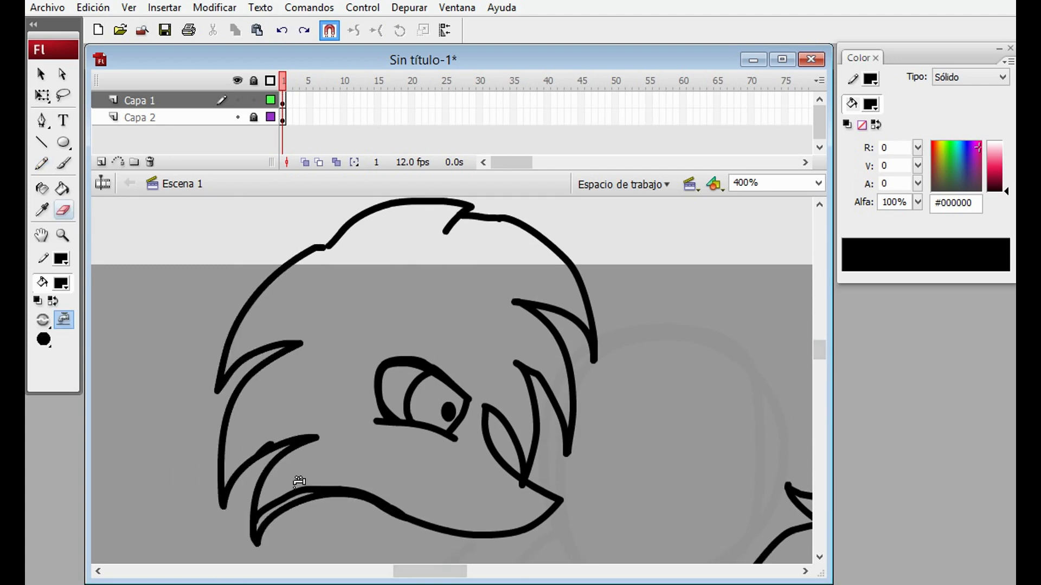
left_click(390, 500)
key("o")
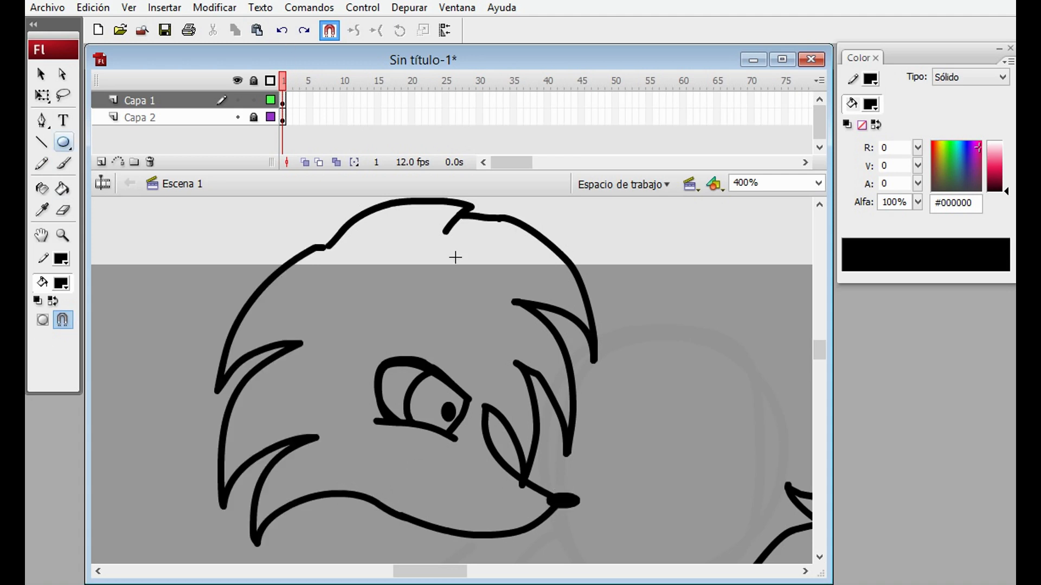
key("ctrl+equal")
left_click(44, 165)
key("ctrl+z")
Redraw the second character's lower jaw as a smoother, slightly higher curve and remove the old line.
left_click_drag(406, 374, 510, 434)
left_click_drag(401, 393, 509, 442)
key("ctrl+minus")
key("ctrl+minus")
key("ctrl+equal")
left_click(282, 30)
key("e")
key("ctrl+z")
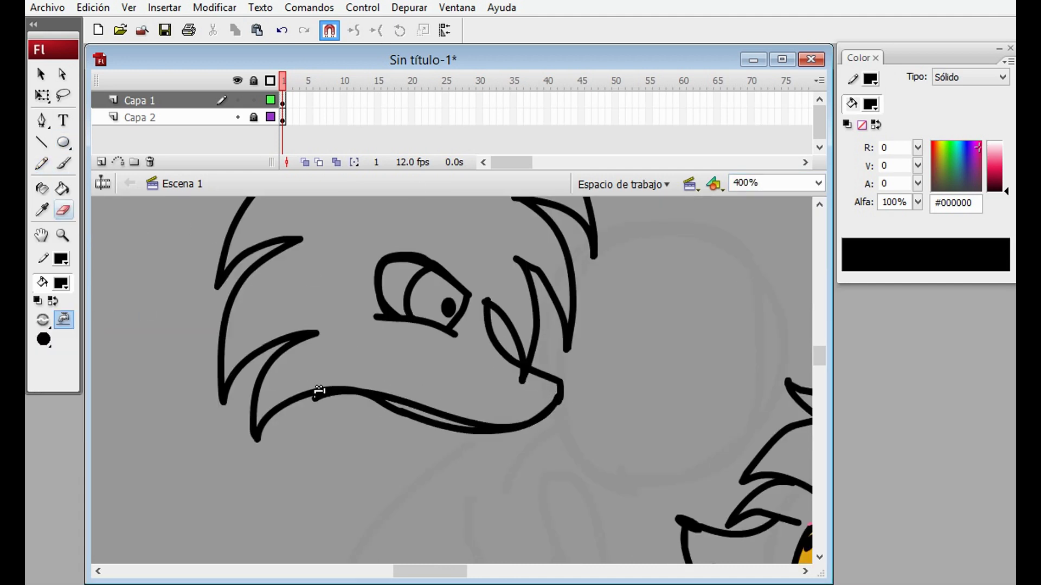
key("ctrl+z")
Add a black oval nose, a small fanged mouth and a black eyepatch with its strap to the second face.
key("o")
key("y")
scroll(333, 278, "up", 5)
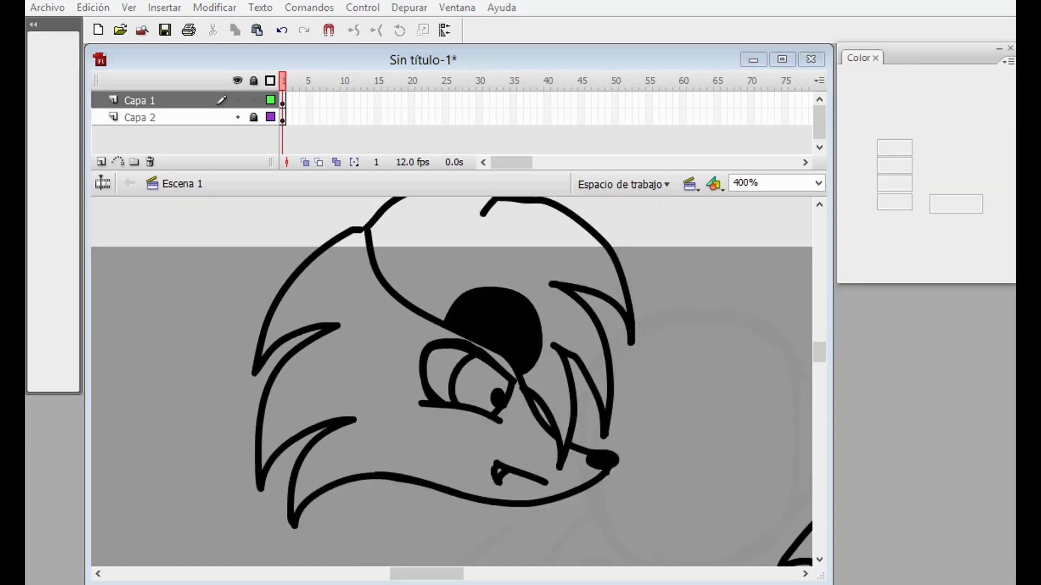
Draw a tall pointed ear on top of the second head, with an inner line and a small ring at its base.
left_click_drag(360, 332, 520, 208)
key("e")
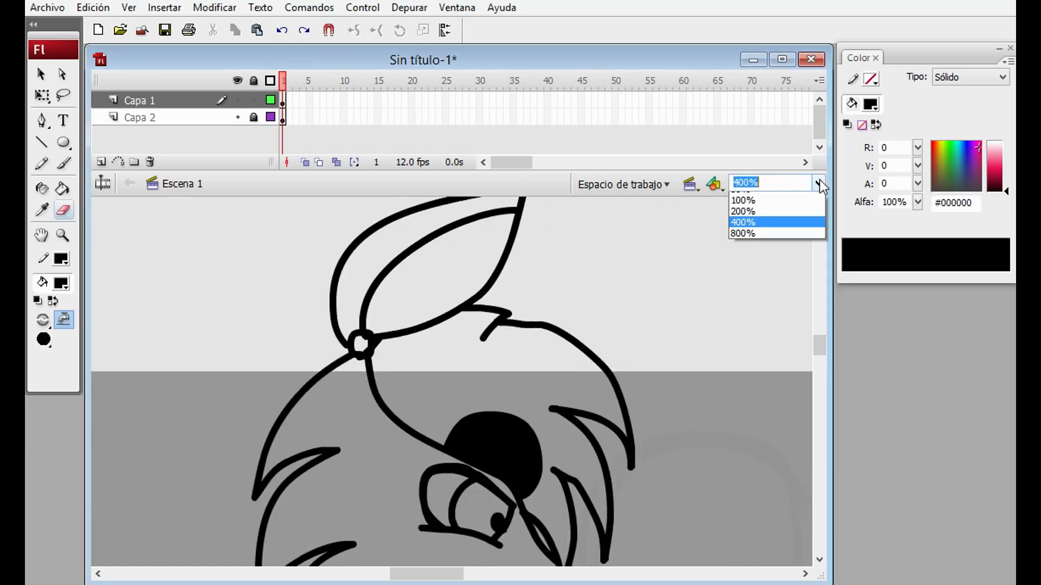
Rotate the second character's head clockwise and scale it down slightly with Free Transform.
left_click(818, 183)
left_click(743, 253)
key("q")
left_click_drag(350, 290, 505, 456)
left_click(818, 183)
left_click(743, 265)
left_click_drag(583, 233, 628, 308)
scroll(550, 276, "down", 3)
scroll(628, 307, "up", 3)
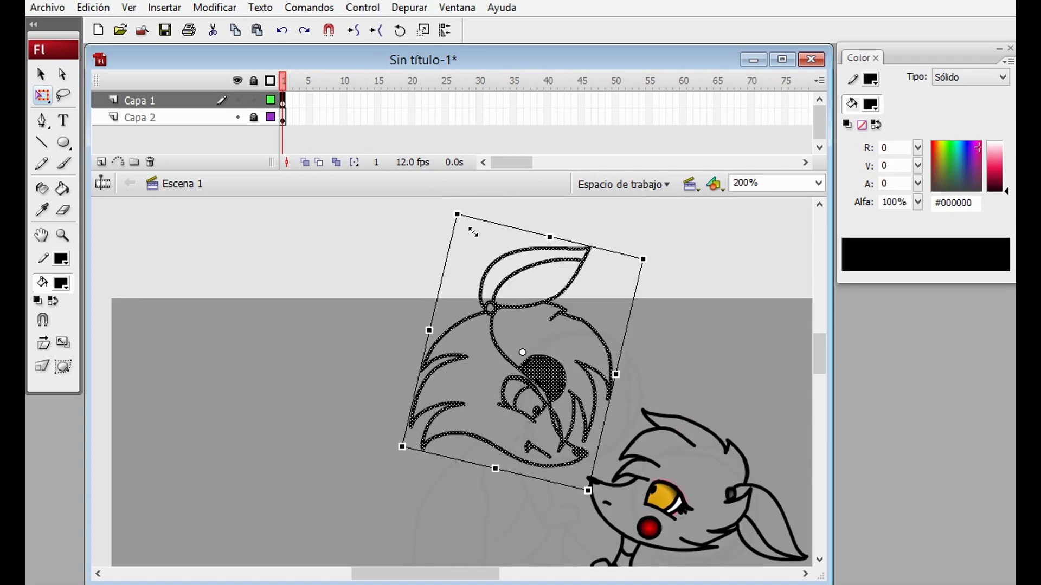
key("ctrl+z")
Draw a short neck with two curved bands under the second character's jaw and clean up the overlapping line ends.
scroll(344, 295, "down", 3)
key("ctrl+equal")
key("y")
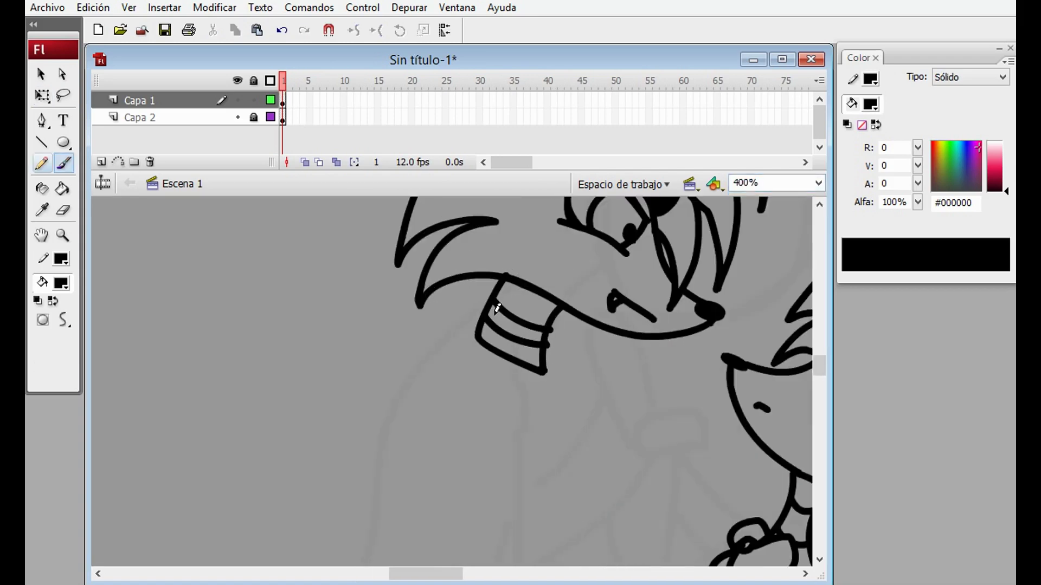
key("e")
key("ctrl+z")
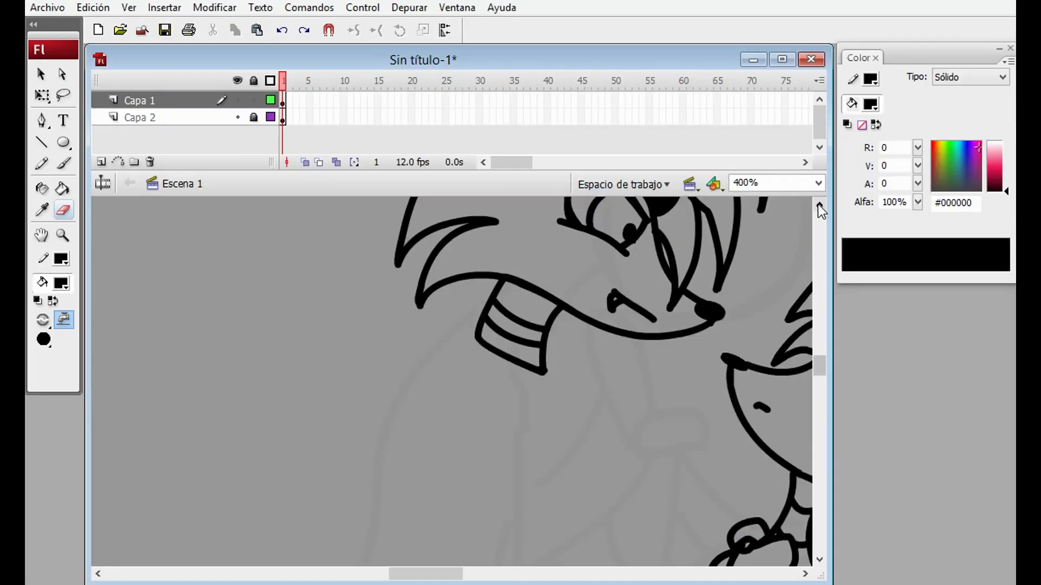
Draw the second character's torso from the neck to a flared, rounded hem.
scroll(819, 206, "down", 3)
left_click(818, 183)
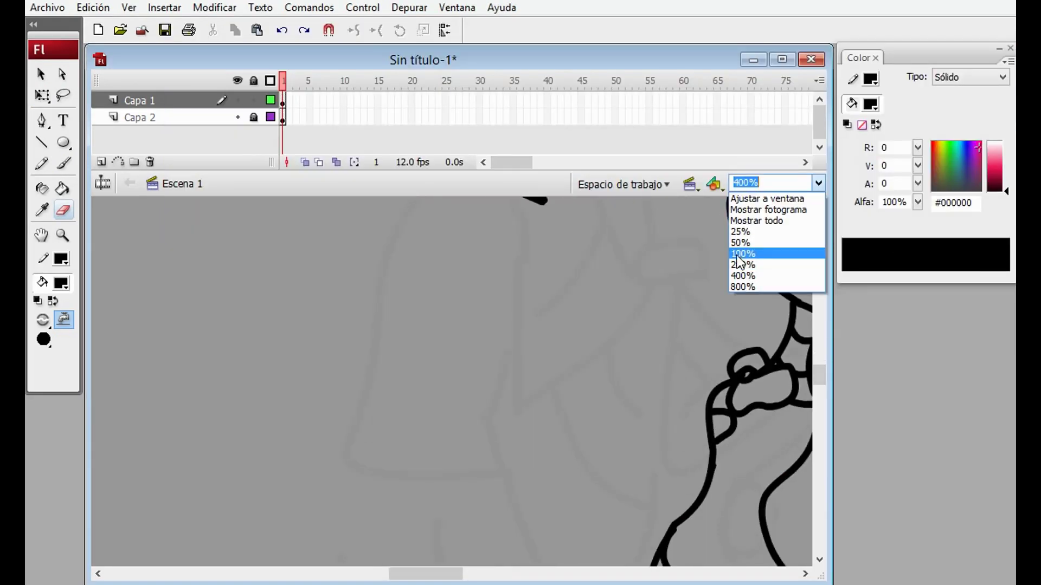
left_click(755, 266)
key("y")
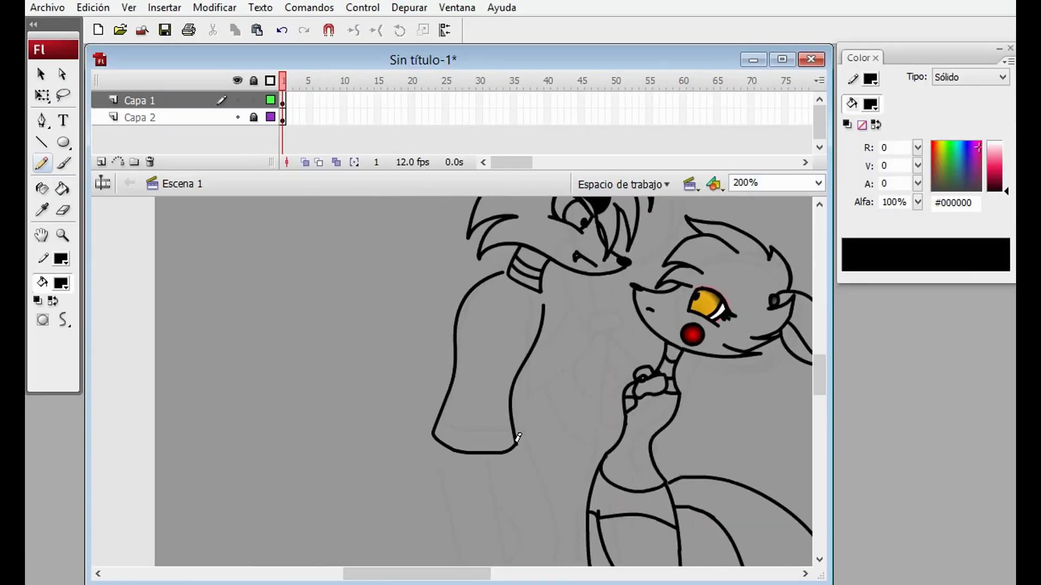
key("ctrl+z")
scroll(489, 369, "down", 1)
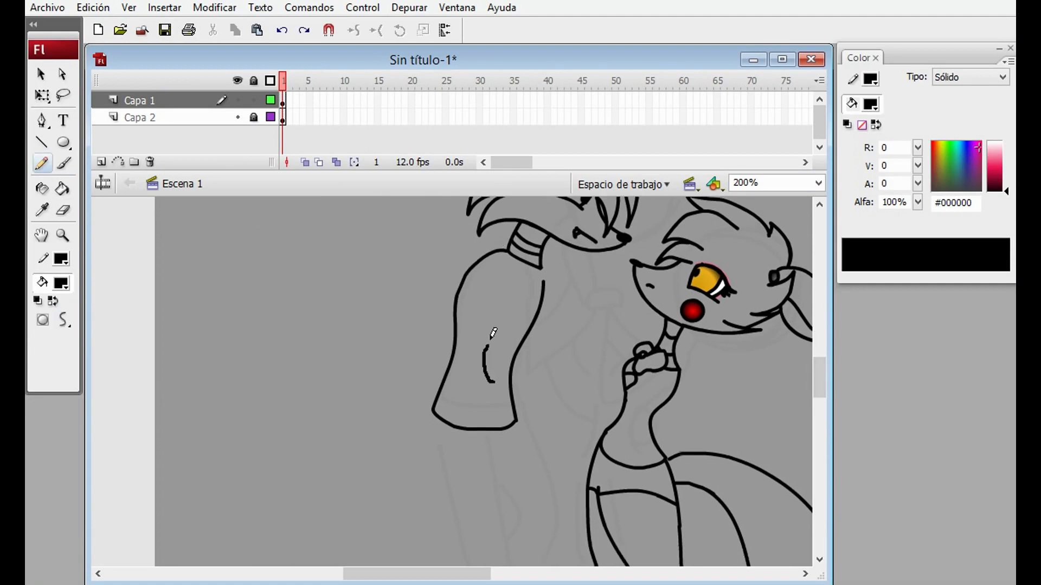
Add a wavy opening with two black-filled hollows to the torso, and redraw the back line slimmer, erasing the outer one.
left_click(62, 188)
left_click(504, 301)
left_click(492, 358)
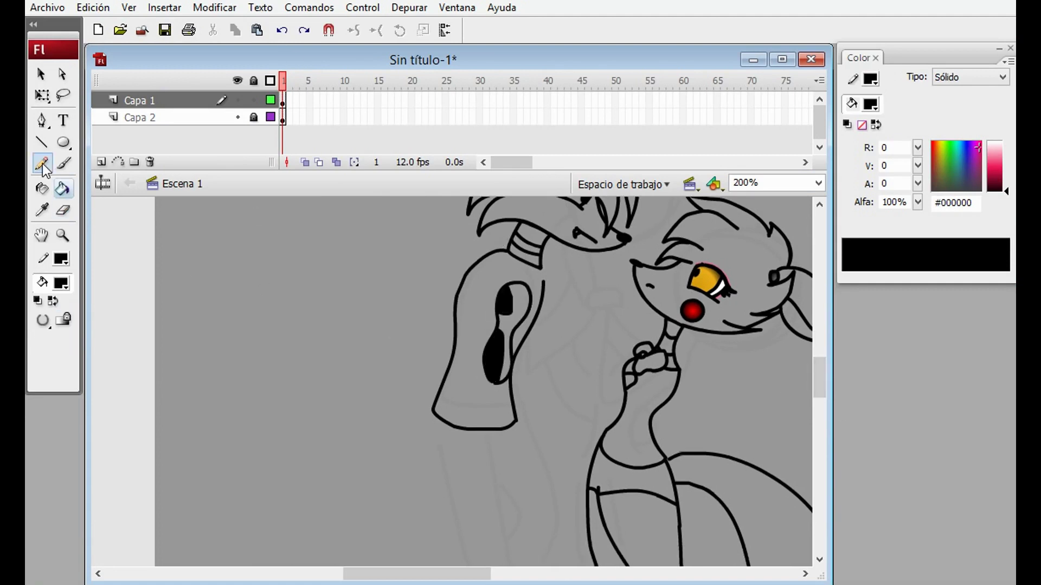
left_click_drag(445, 390, 433, 404)
key("e")
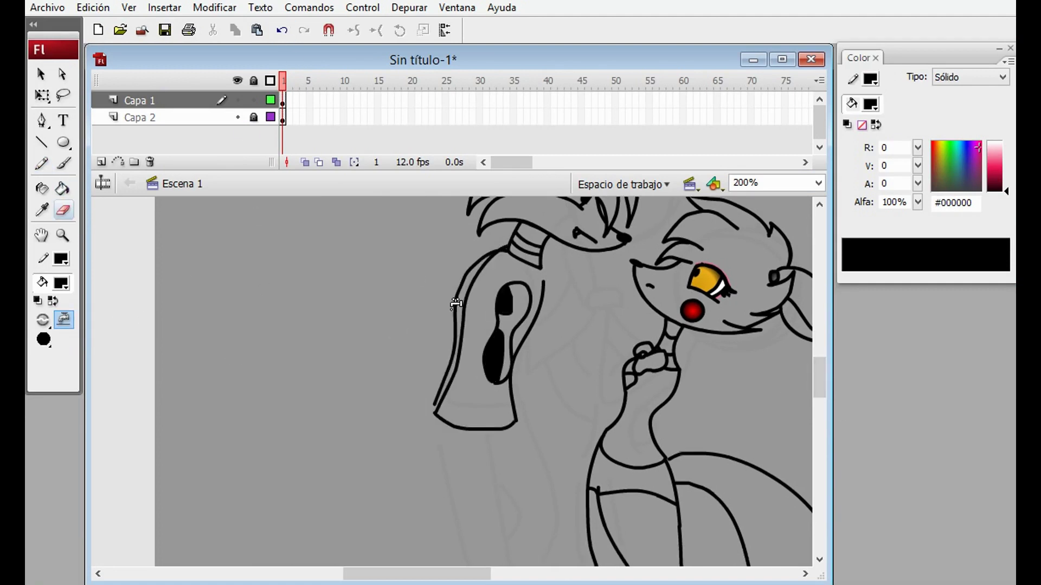
Draw loose shorts below the second character's torso, with a long front leg and the far leg showing behind it.
left_click_drag(815, 362, 816, 384)
key("y")
left_click_drag(493, 261, 520, 401)
key("ctrl+z")
scroll(773, 344, "down", 3)
scroll(633, 394, "up", 4)
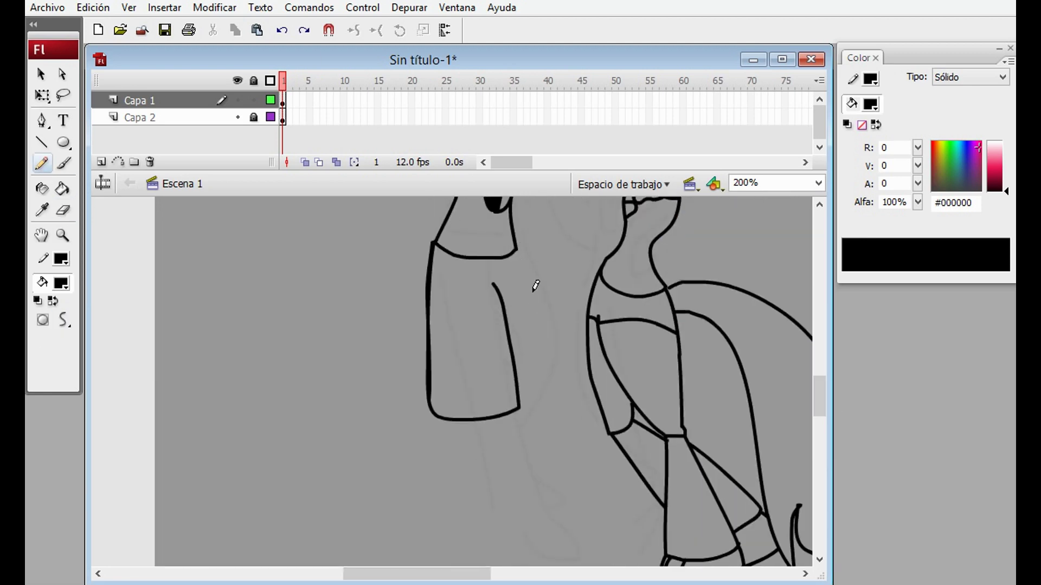
key("ctrl+z")
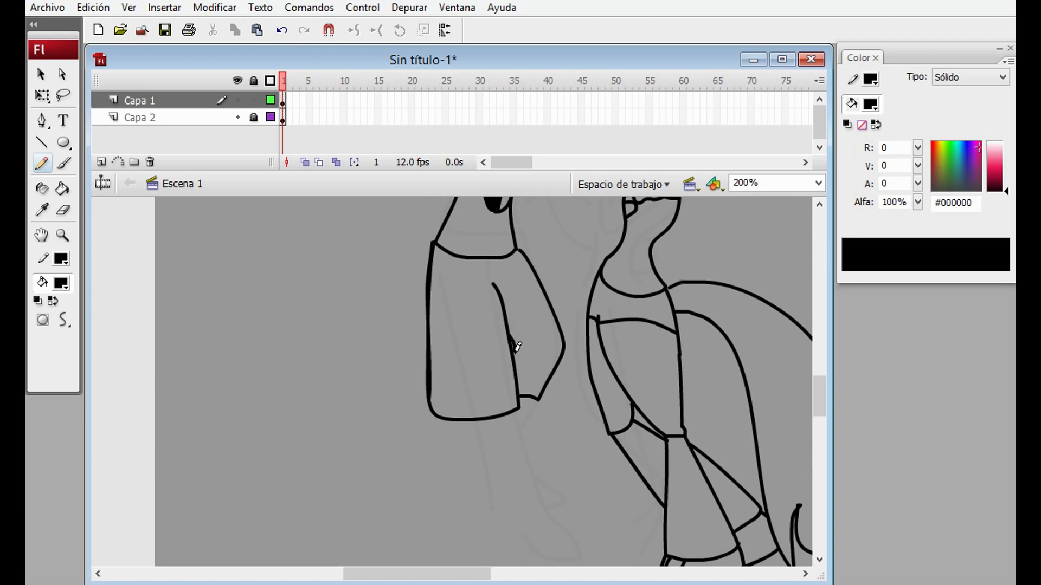
Draw the second character's straight front lower leg, ending in a rounded foot with a toe line.
scroll(516, 347, "up", 3)
key("ctrl+1")
left_click_drag(473, 284, 500, 375)
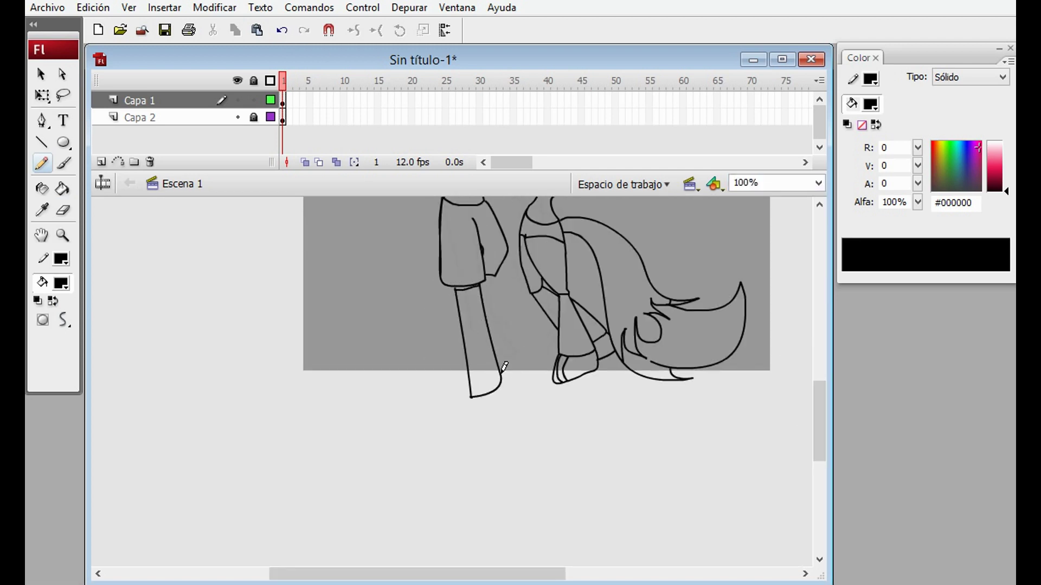
key("l")
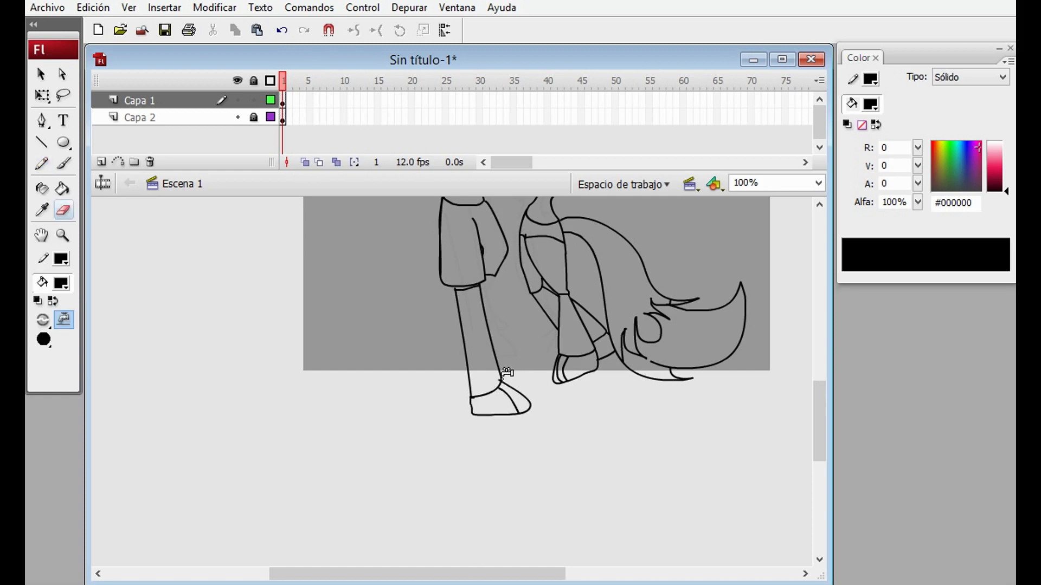
Shorten the second character's shorts and leg slightly with Free Transform.
scroll(536, 336, "up", 4)
left_click_drag(412, 347, 521, 564)
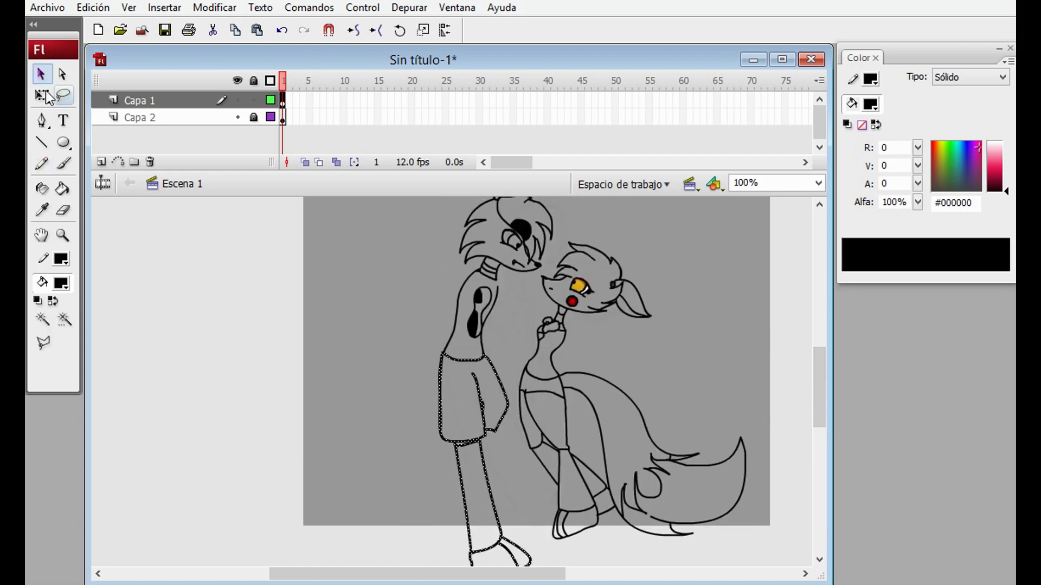
key("q")
right_click(211, 241)
Reconnect the second character's torso lines to the waist of the shorts and erase the overlapping ends.
left_click(818, 183)
left_click(748, 235)
left_click(40, 163)
left_click_drag(295, 277, 284, 308)
key("e")
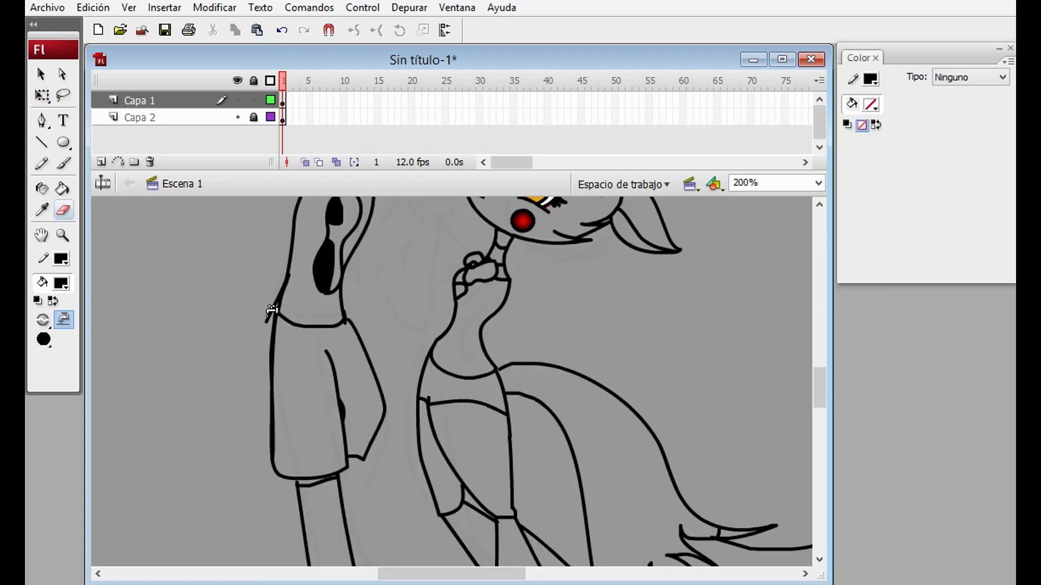
key("y")
key("e")
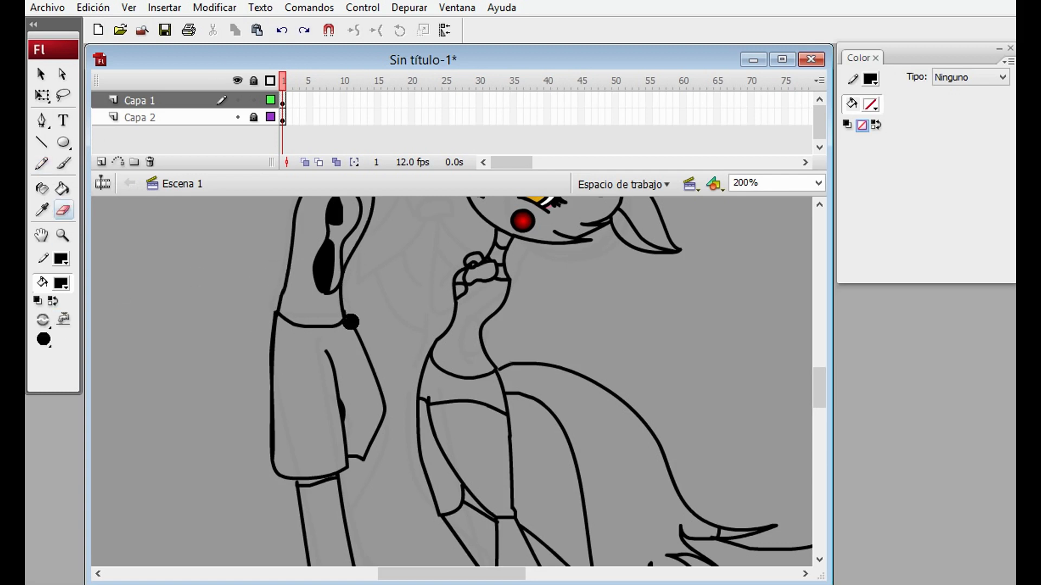
left_click_drag(343, 321, 352, 325)
key("y")
key("ctrl+1")
key("l")
mouse_move(699, 428)
left_mouse_down()
mouse_move(477, 558)
mouse_move(450, 254)
mouse_move(499, 309)
left_mouse_up()
Draw the second character's far leg angled back behind the front leg, with a foot section at its lower end.
left_click(41, 164)
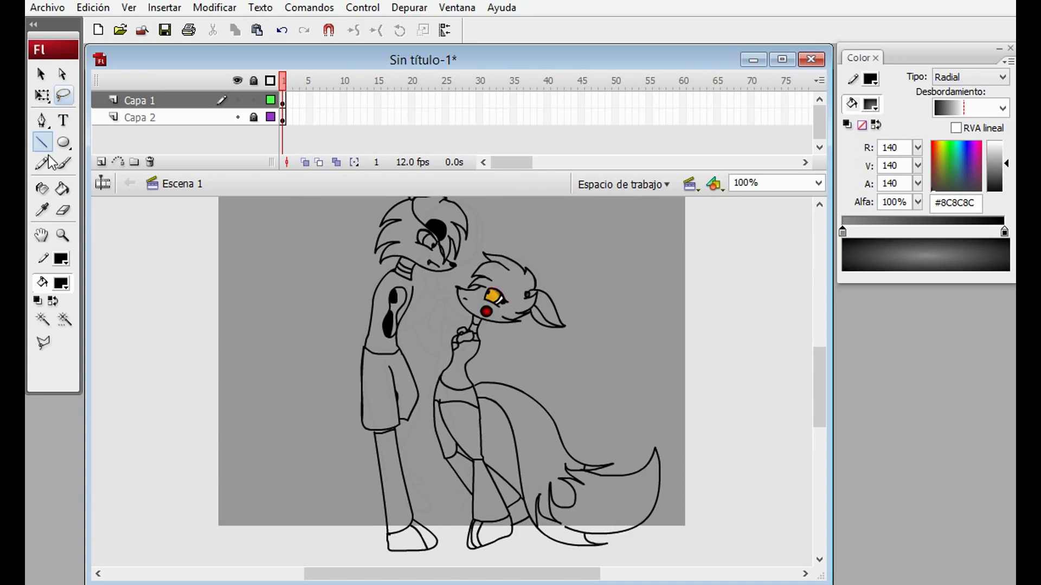
key("ctrl+equal")
left_click_drag(824, 379, 823, 405)
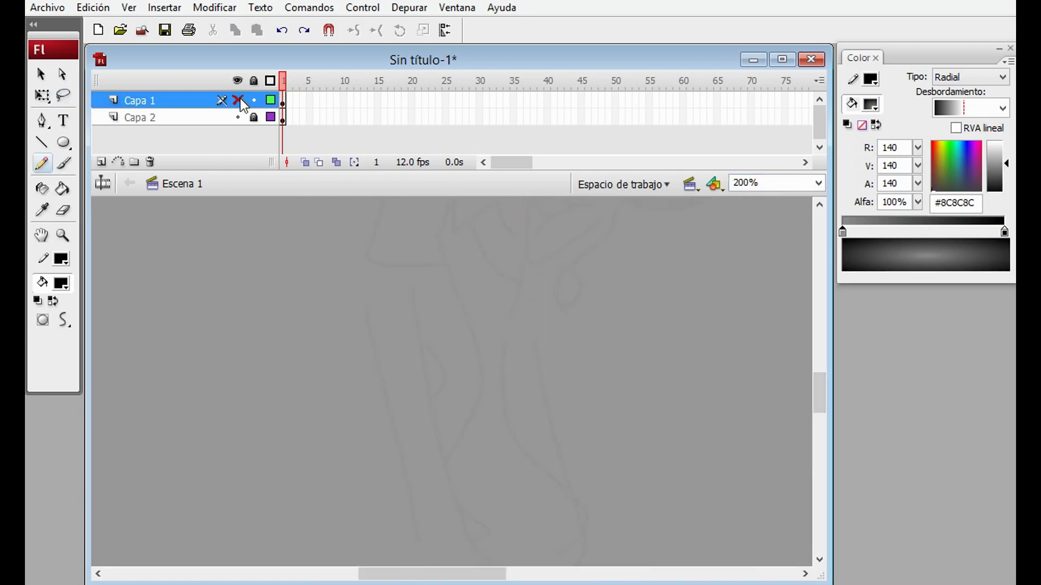
key("ctrl+z")
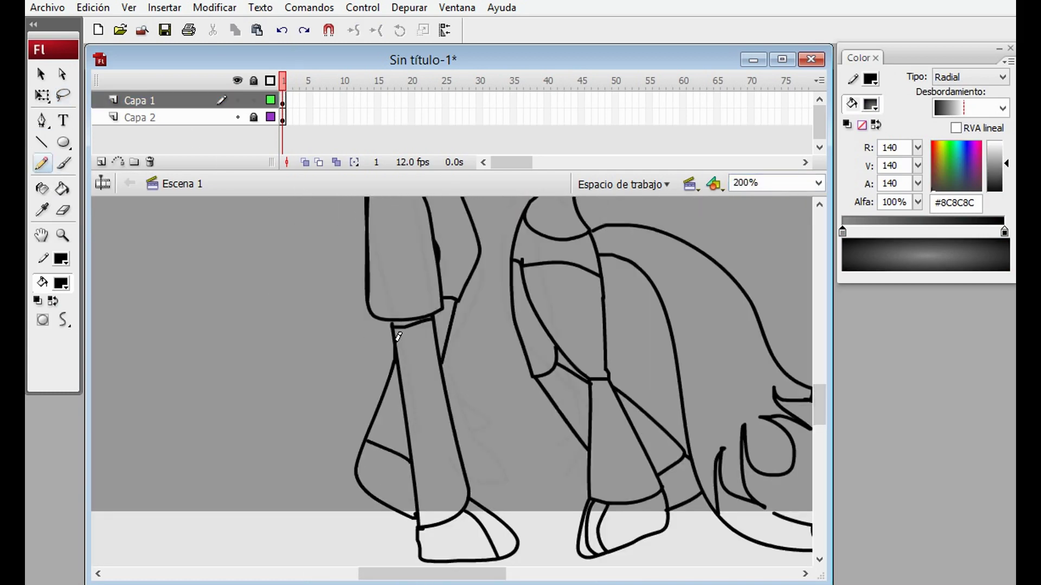
left_click_drag(398, 349, 395, 356)
Draw a long bushy tail sweeping back from the second character's waist, with fur tufts and an upturned tip.
key("ctrl+minus")
key("ctrl+minus")
key("ctrl+equal")
left_click_drag(169, 518, 290, 551)
scroll(362, 407, "down", 3)
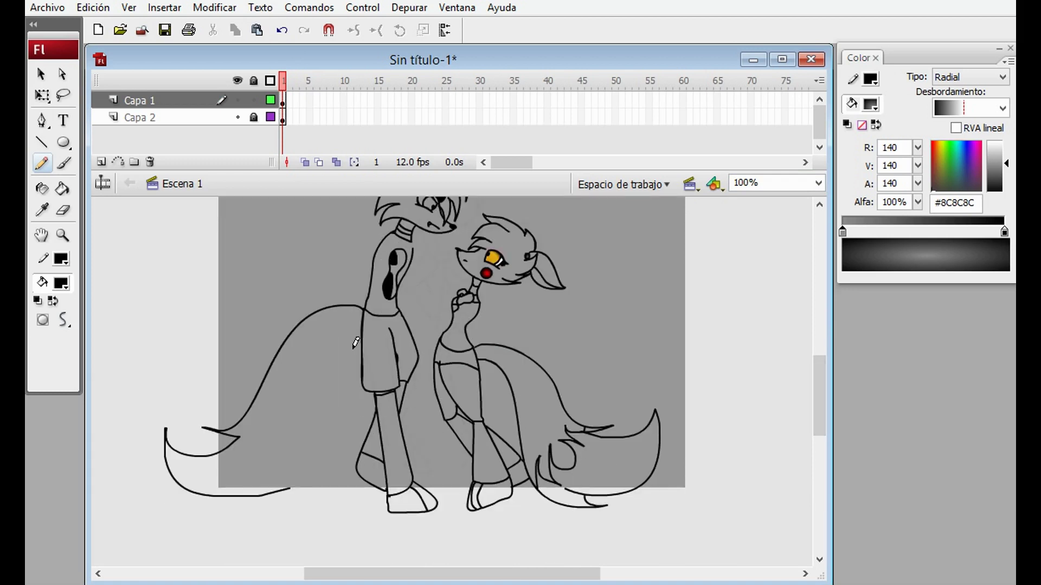
mouse_move(290, 402)
left_mouse_down()
mouse_move(260, 446)
mouse_move(320, 472)
left_mouse_up()
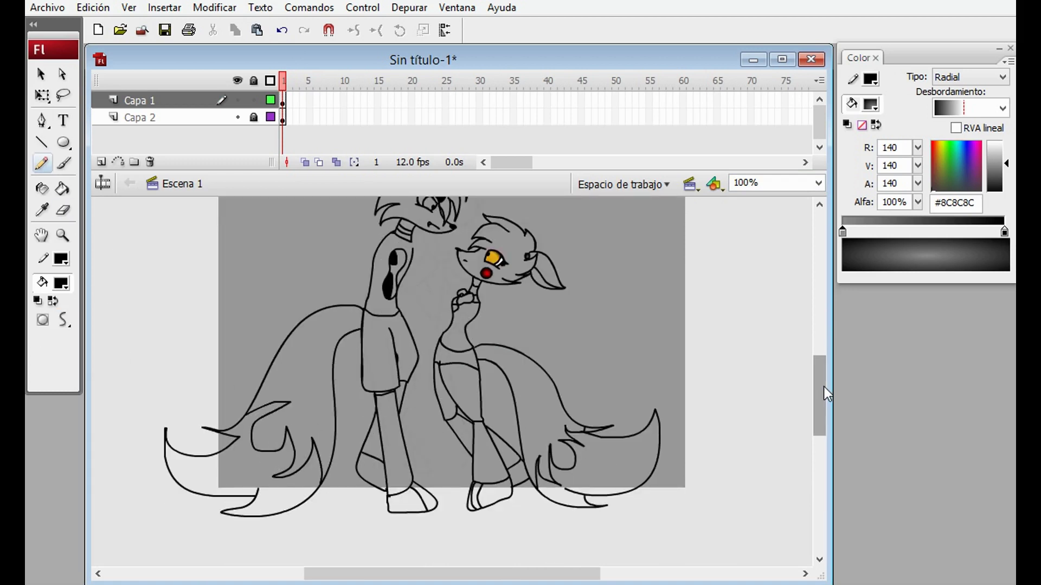
Check the underlying sketch with the line art hidden, and draw the first fox's bent arm with a raised hand.
left_click_drag(814, 415, 815, 392)
key("ctrl+equal")
left_click(237, 99)
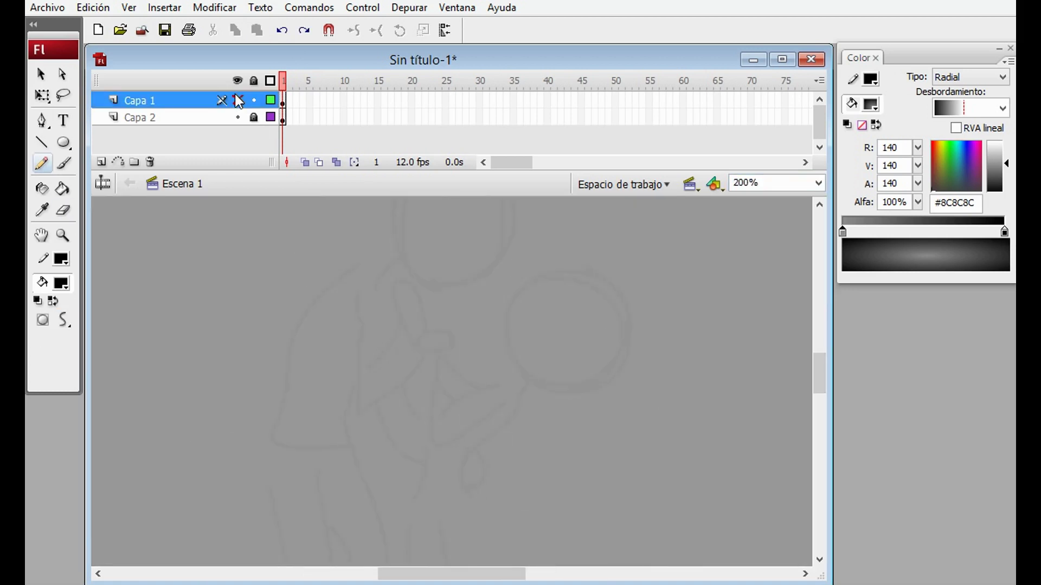
left_click(237, 100)
mouse_move(388, 389)
left_mouse_down()
mouse_move(401, 366)
mouse_move(433, 391)
left_mouse_up()
mouse_move(507, 436)
left_mouse_down()
mouse_move(497, 473)
mouse_move(413, 412)
mouse_move(434, 391)
left_mouse_up()
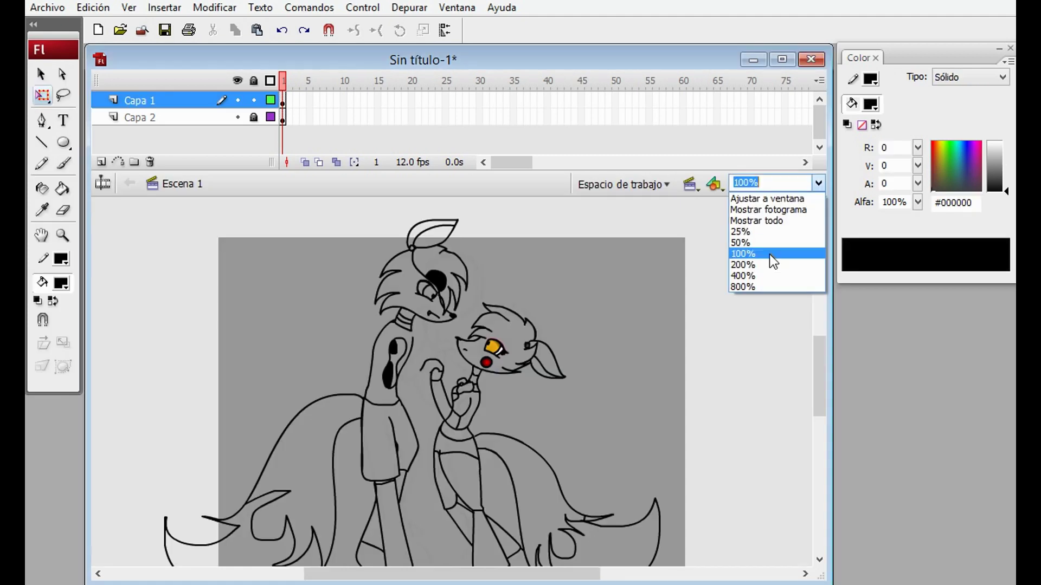
Draw the curled fingers and thumb of the smaller fox's raised hand above its cuff.
left_click(743, 275)
left_click(42, 163)
left_click_drag(382, 257, 362, 279)
left_click_drag(372, 352, 365, 310)
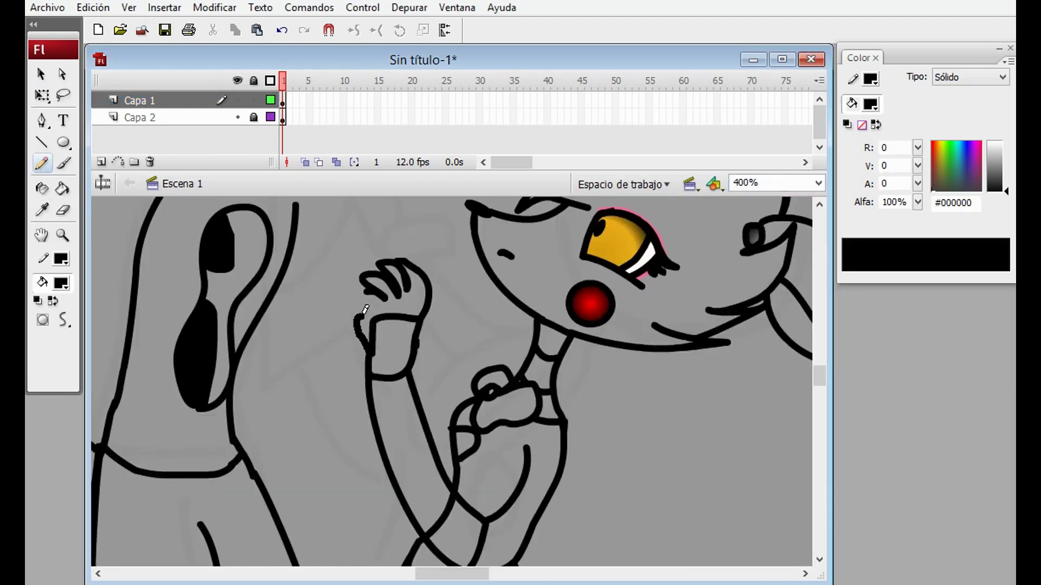
left_click_drag(403, 268, 420, 312)
key("ctrl+z")
key("ctrl+z")
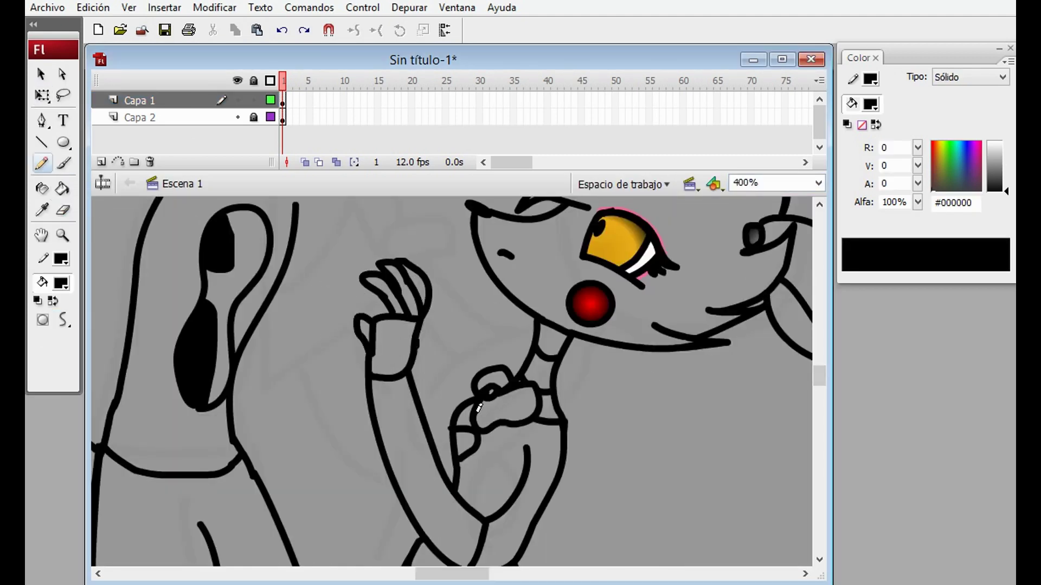
Draw the taller fox's bent near arm with a ball-shaped wrist and hook meeting the raised hand, erasing the overlapped torso lines.
left_click(817, 183)
left_click(742, 265)
key("ctrl+z")
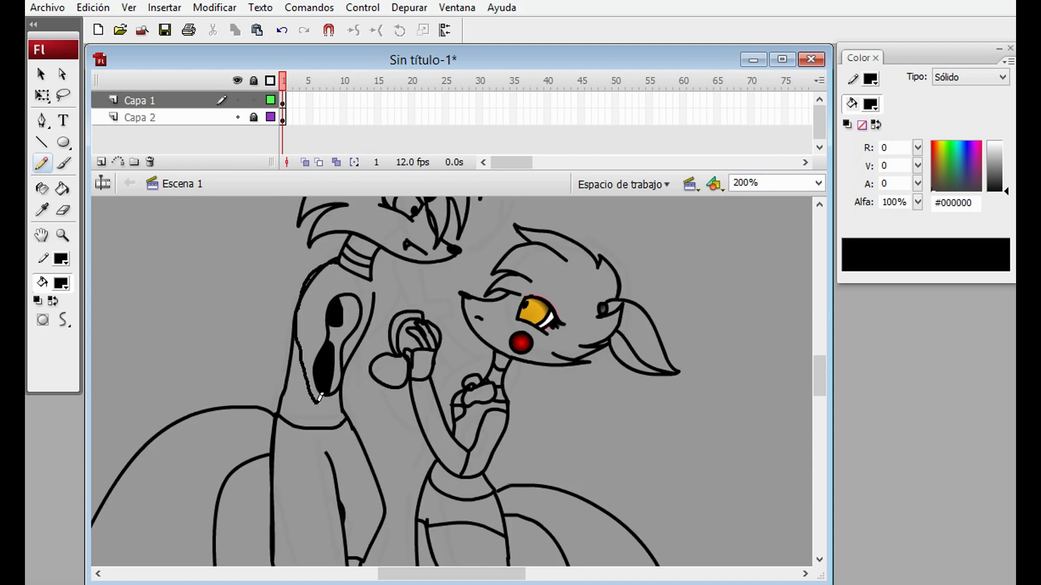
key("e")
left_click(335, 318)
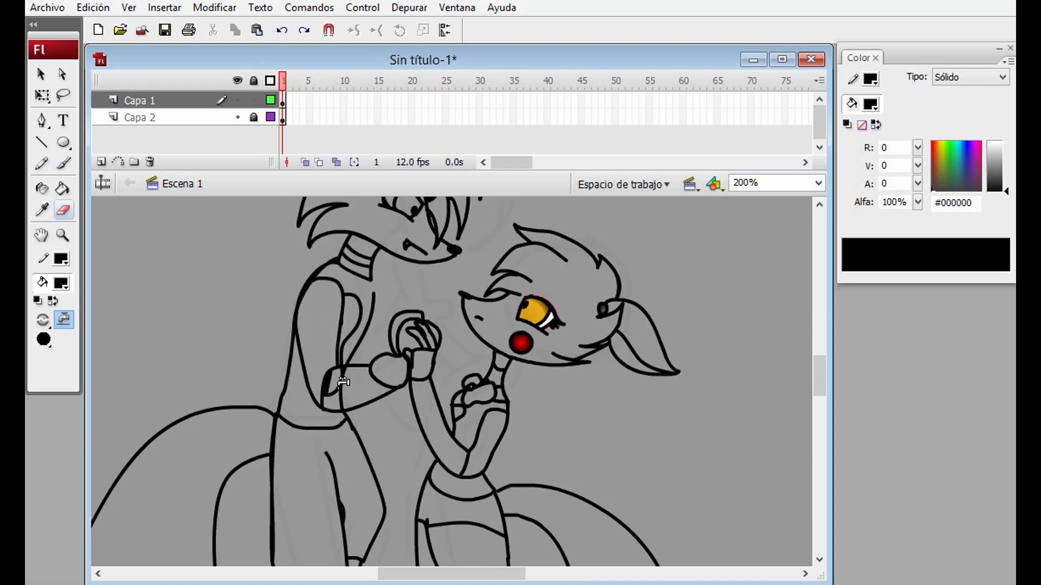
key("y")
left_click_drag(326, 409, 334, 362)
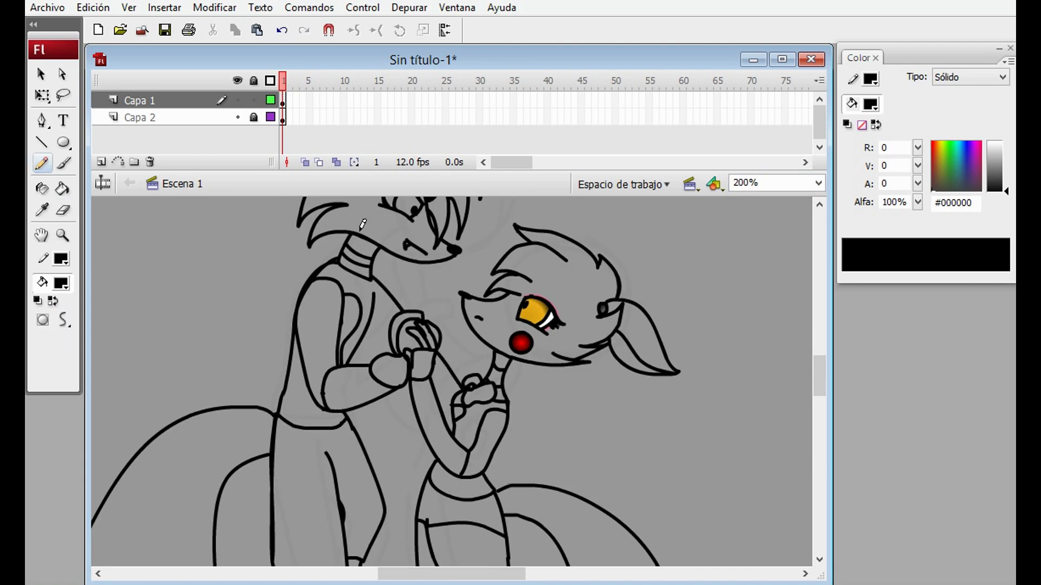
Draw the taller fox's far arm reaching behind the smaller fox, with its hand resting on her waist.
left_click_drag(503, 479, 479, 480)
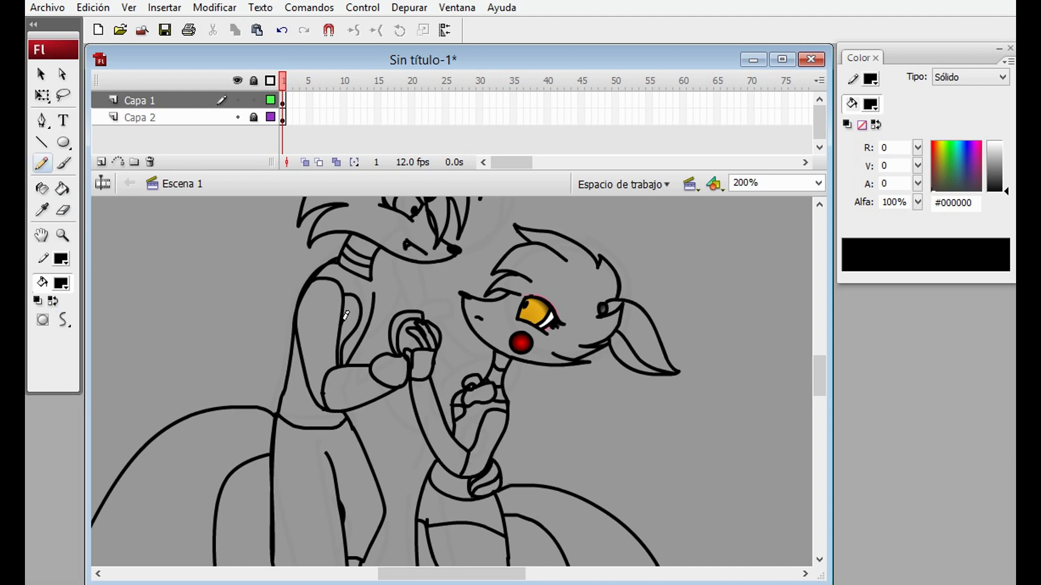
key("ctrl+z")
left_click_drag(371, 327, 389, 378)
key("ctrl+z")
key("y")
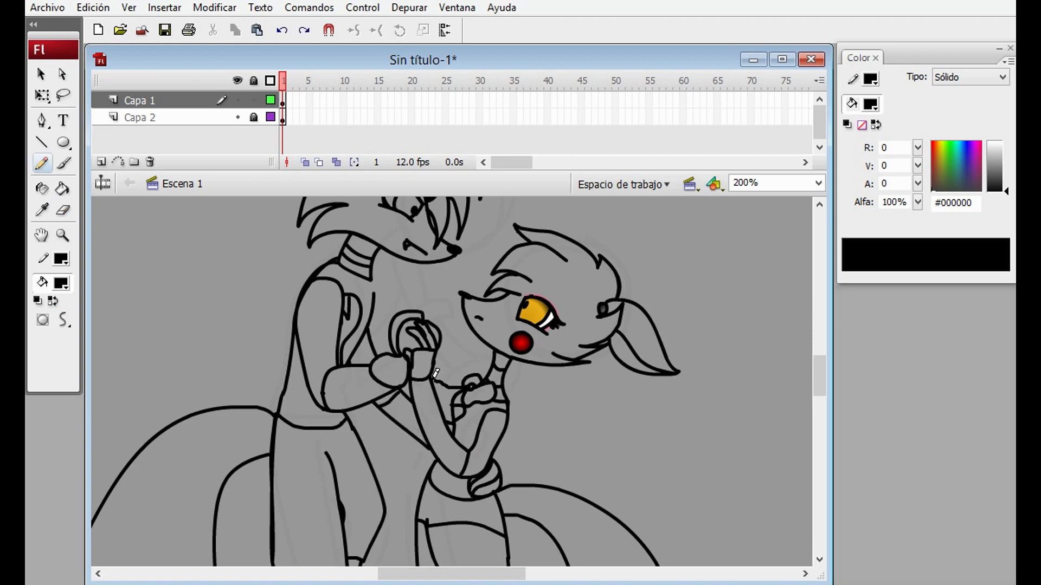
Draw the smaller fox's far arm reaching to the taller fox's shoulder, and erase the line segments that overlap it.
key("ctrl+z")
key("e")
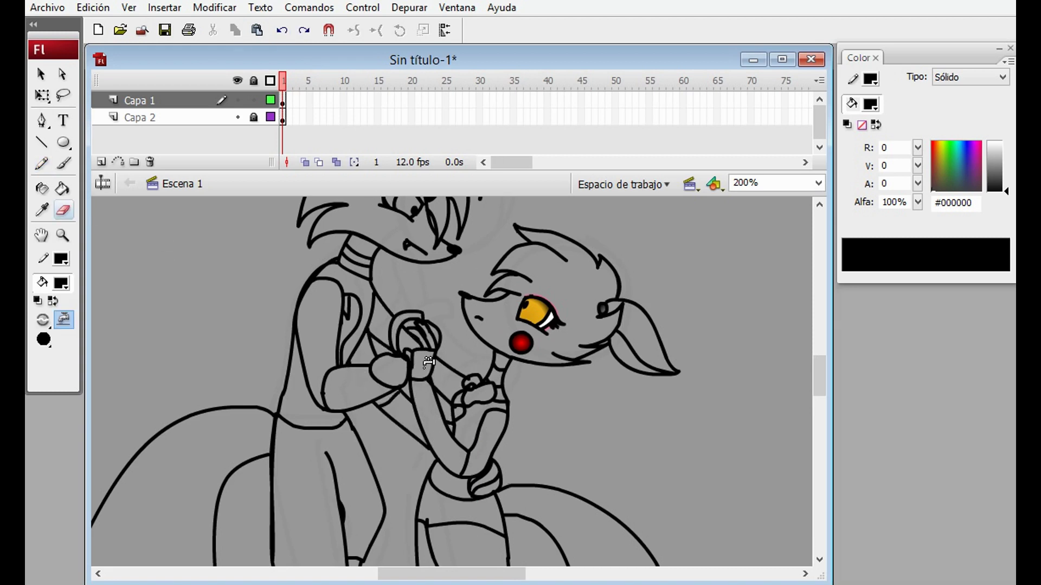
key("y")
left_click_drag(337, 257, 313, 273)
key("ctrl+equal")
key("e")
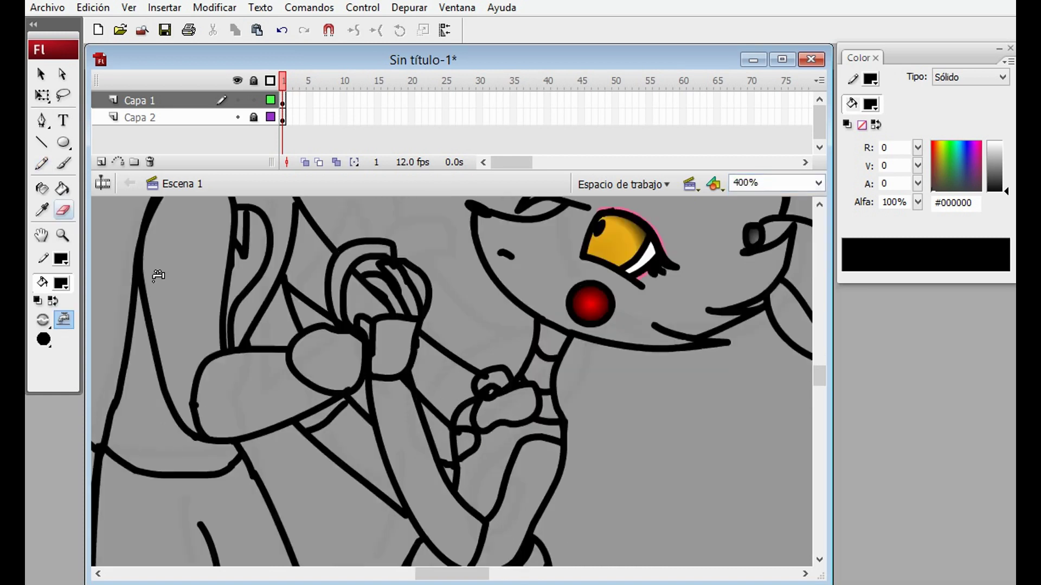
Extend the mouth line on the smaller fox's muzzle and add a small pointed fang beneath it.
key("y")
scroll(491, 371, "up", 3)
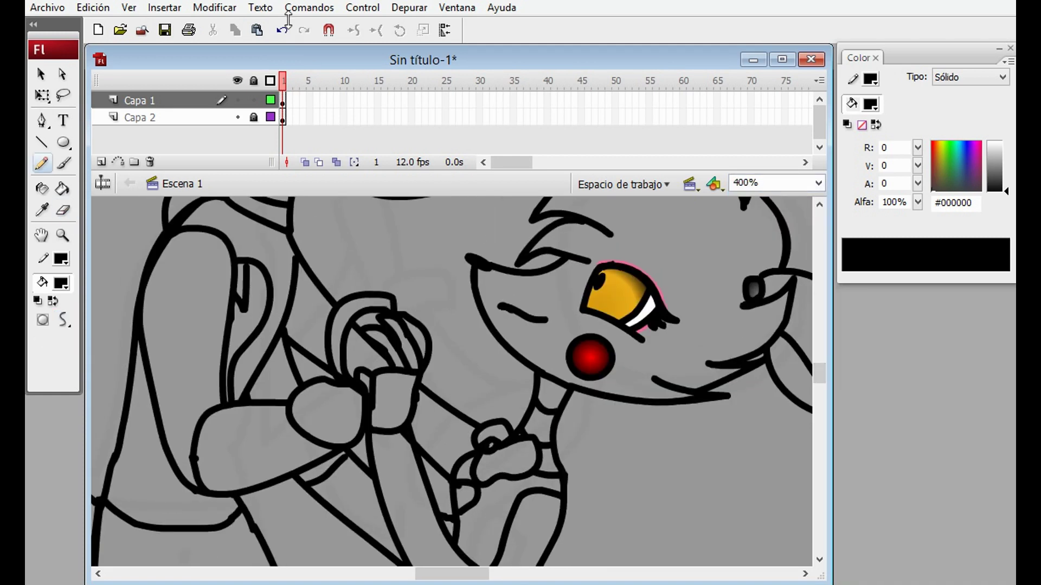
left_click_drag(535, 327, 558, 329)
key("e")
key("o")
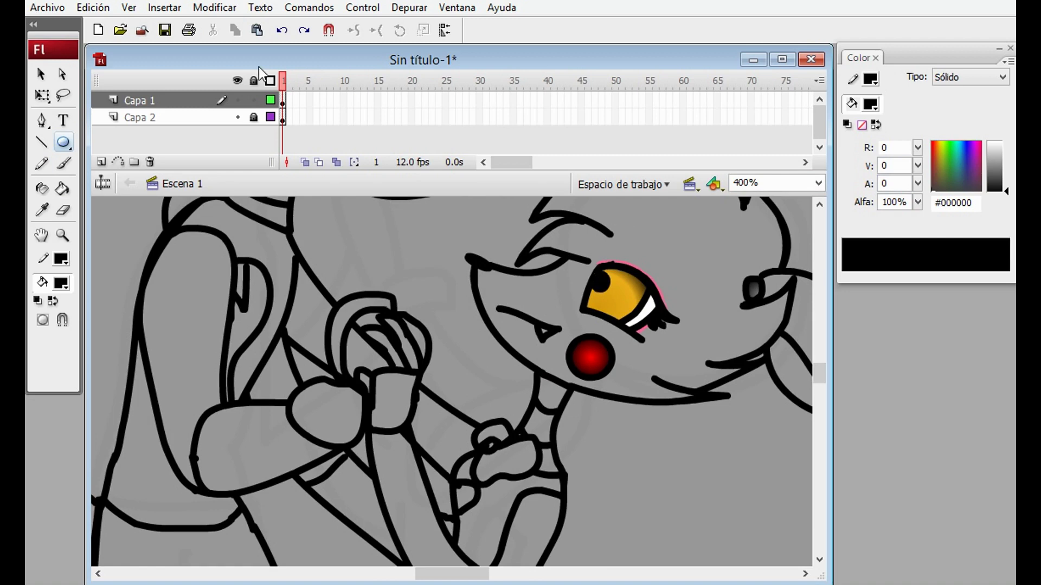
scroll(629, 367, "right", 10)
key("ctrl+equal")
scroll(788, 365, "up", 5)
key("y")
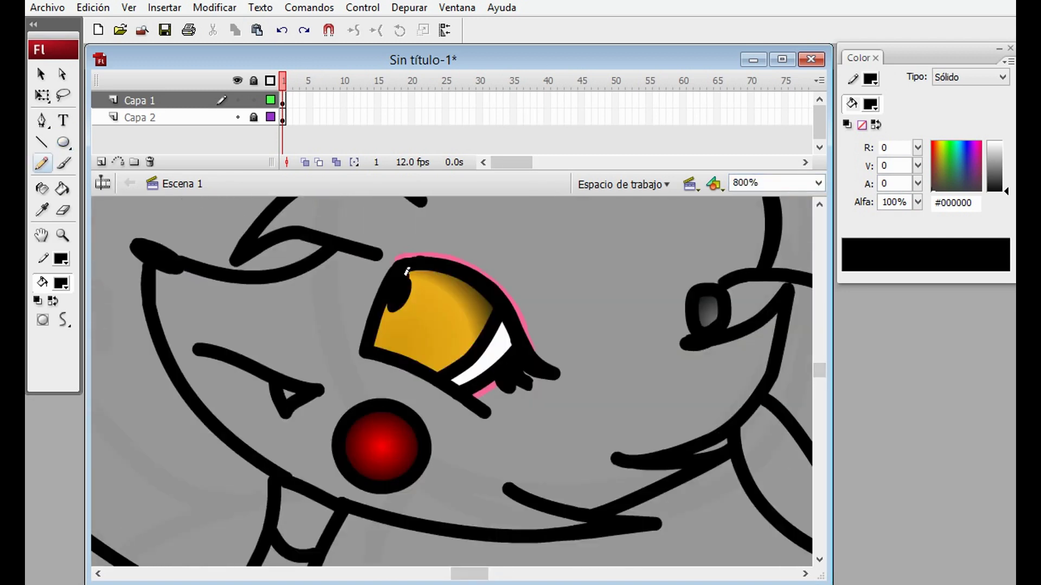
key("ctrl+1")
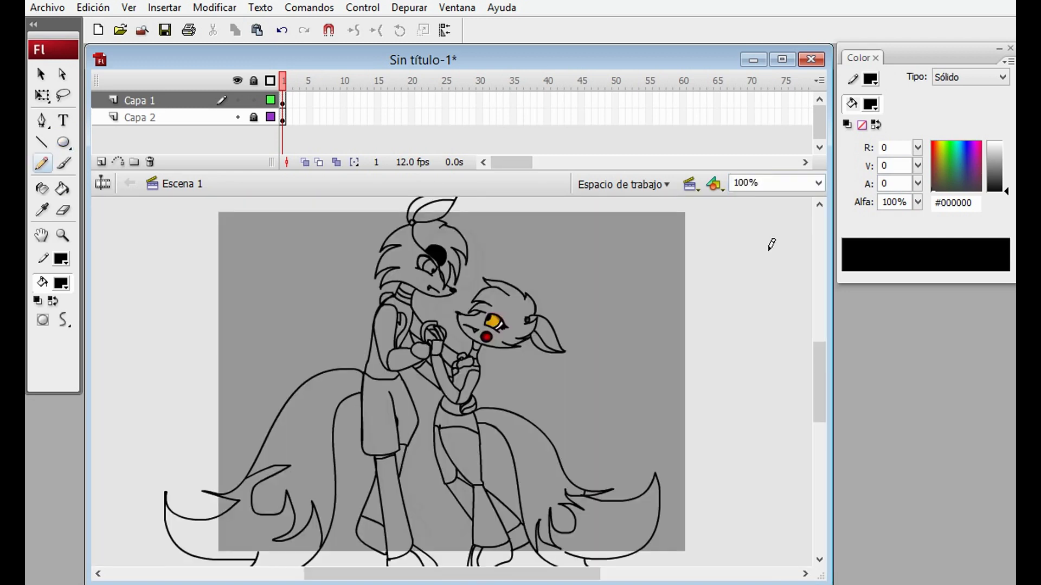
Enlarge the stage in the document properties so both figures and their tails fit inside, and clear the reference sketch.
right_click(592, 333)
left_click(650, 548)
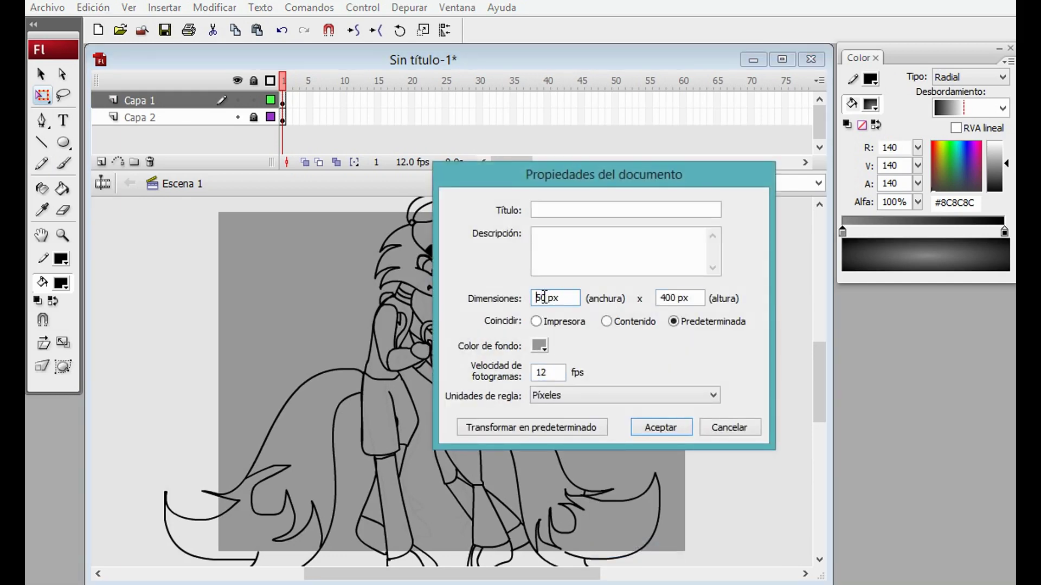
left_click(664, 428)
left_click(818, 182)
left_click(755, 239)
right_click(283, 100)
left_click(267, 206)
Save the document as "foxy y mangle" in the Documentos folder.
key("ctrl+s")
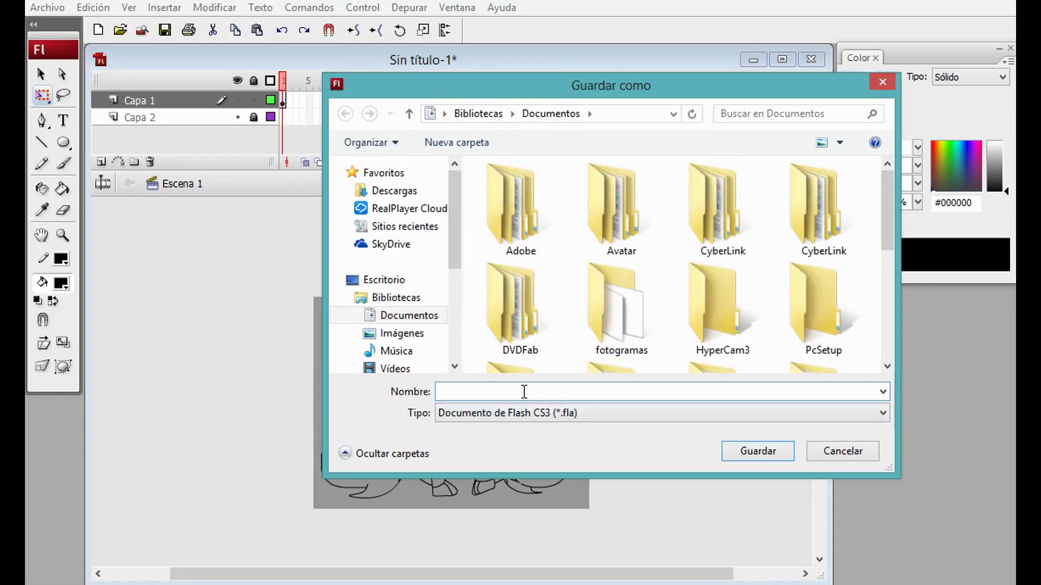
type("foxy y mangle")
left_click(746, 452)
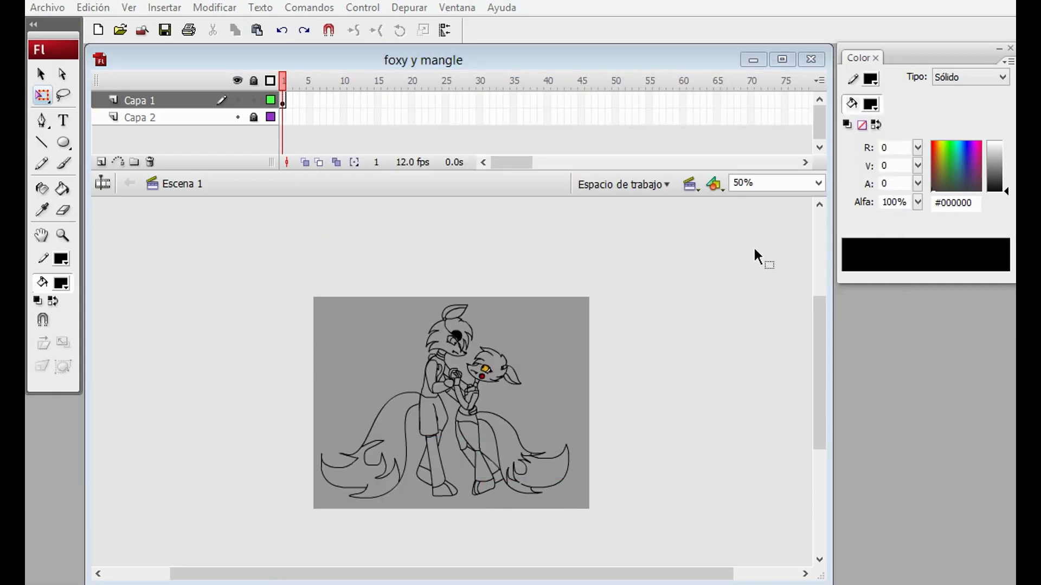
Fill the taller fox's head and hair with solid red #CE2020.
key("ctrl+equal")
key("ctrl+equal")
left_click(933, 153)
left_click_drag(1006, 191, 1005, 168)
key("k")
left_click(470, 291)
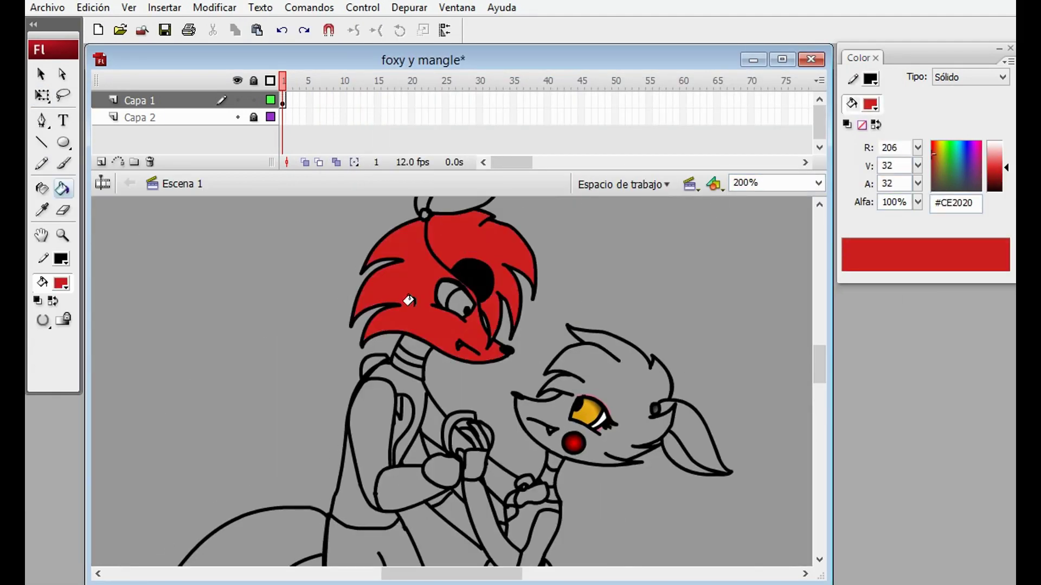
Fill the taller fox's torso, near arm and far arm with the same red, leaving the round wrist unfilled.
scroll(450, 325, "down", 4)
left_click(368, 330)
left_click(407, 384)
left_click(415, 341)
left_click(432, 369)
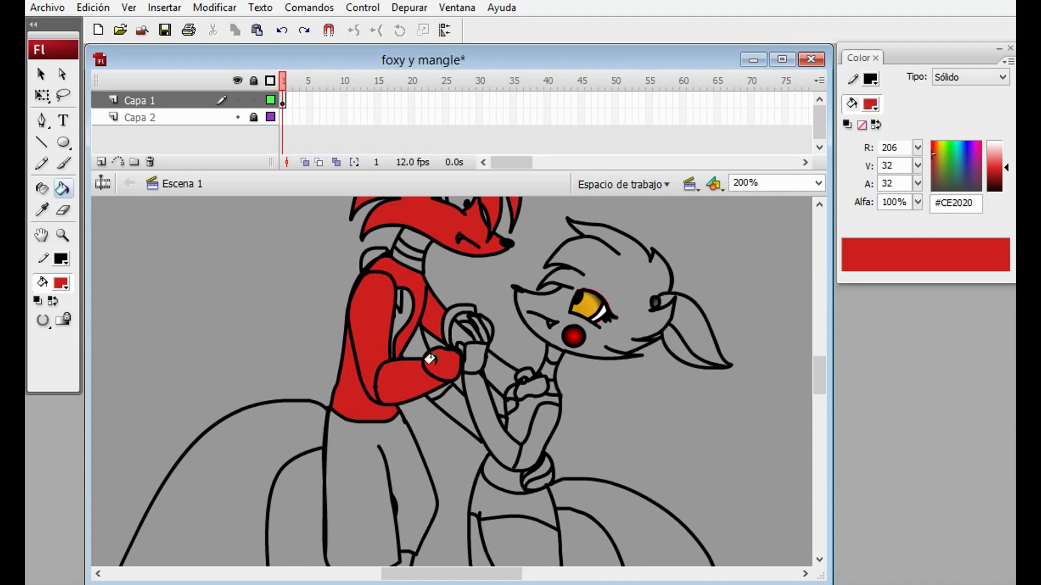
key("ctrl+z")
left_click(460, 406)
Fill the taller fox's round wrist, hook and neck with a dark grey-to-black radial gradient.
left_click(970, 77)
left_click(954, 116)
left_click(993, 168)
left_click(441, 364)
left_click(456, 325)
left_click(418, 252)
scroll(548, 310, "up", 6)
scroll(548, 310, "down", 6)
Fill the smaller fox's arms, raised hand and torso with solid white.
left_click(870, 104)
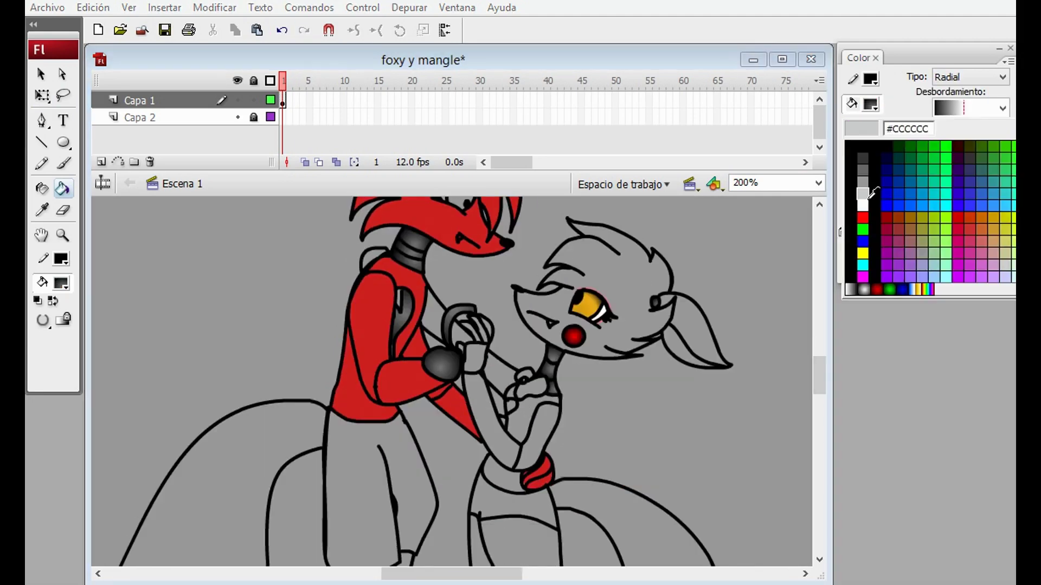
left_click(852, 185)
left_click(431, 315)
left_click(469, 332)
left_click(498, 374)
left_click(509, 423)
left_click(505, 467)
Fill the smaller fox's ear, tail, legs and feet with solid white #FFFFFF.
key("k")
left_click(870, 104)
left_click(852, 185)
left_click(699, 333)
scroll(734, 359, "down", 6)
left_click(716, 357)
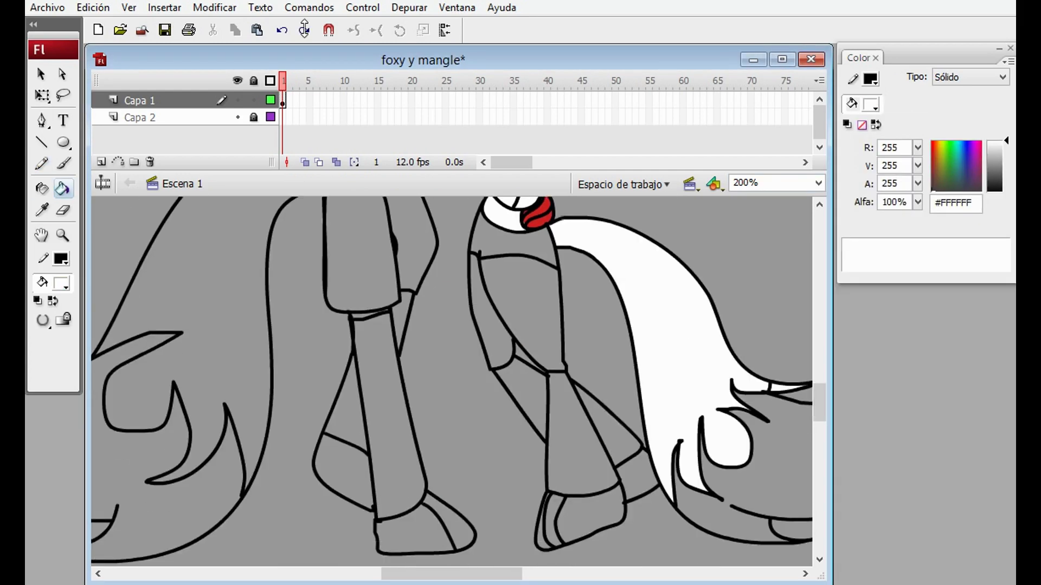
left_click(515, 336)
left_click(566, 430)
Sample the red #CE2020 and fill the taller fox's leg sections with it.
key("ctrl+minus")
key("i")
left_click(349, 349)
key("ctrl+equal")
left_click(380, 433)
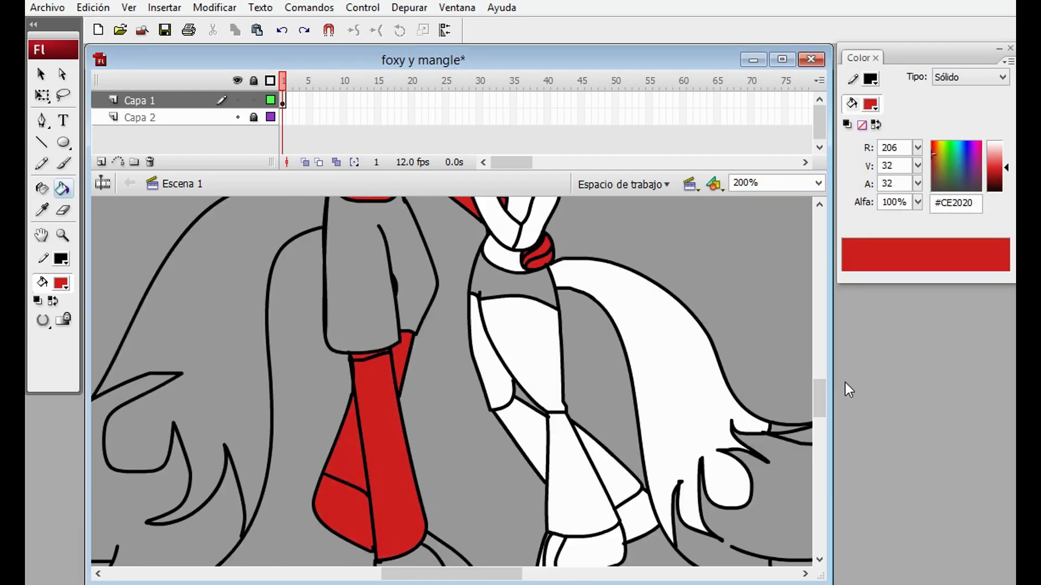
Fill the taller fox's tail with red and colour the visible eye with a golden gradient iris.
left_click(819, 183)
left_click(744, 241)
key("ctrl+equal")
key("q")
key("k")
left_click(458, 244)
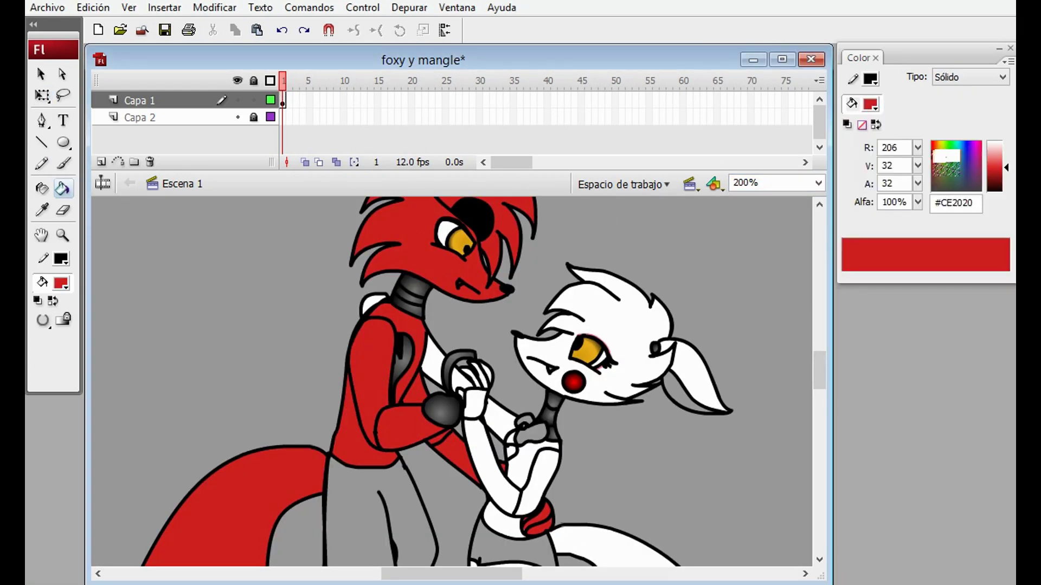
Fill the smaller fox's bow tie dark red and the chest patch pink #F76F98, erasing the patch's outline.
left_click(528, 428)
scroll(529, 428, "down", 3)
left_click(870, 104)
left_click(959, 255)
left_click(518, 438)
left_click(817, 184)
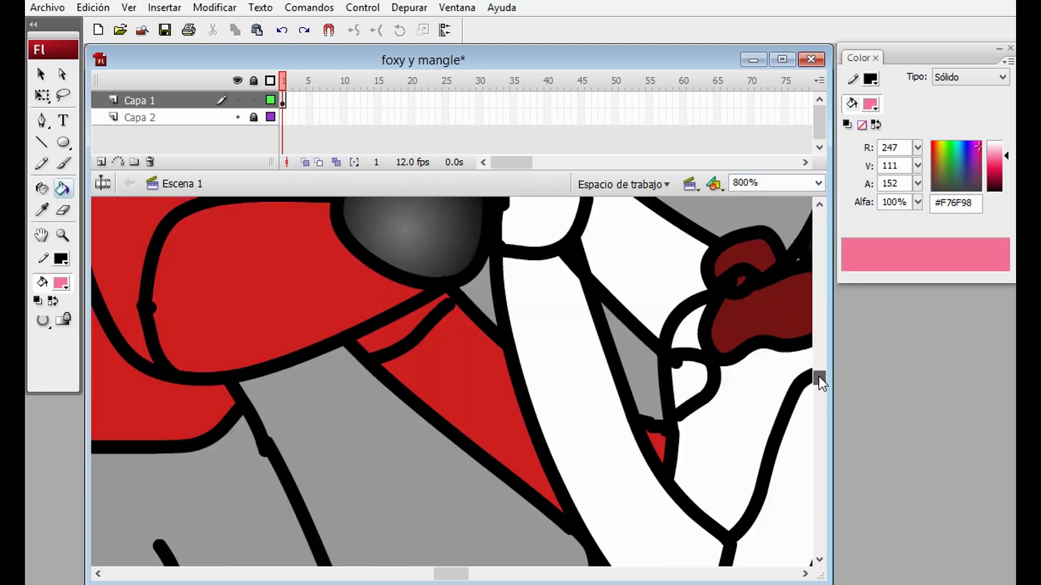
scroll(669, 477, "up", 3)
key("e")
left_click(715, 505)
key("ctrl+minus")
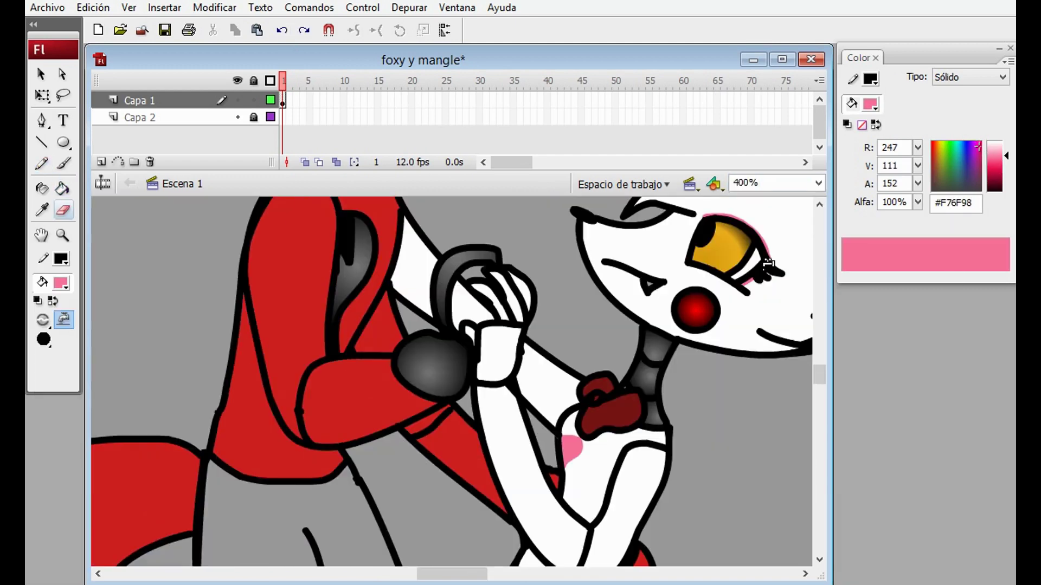
Fill the smaller fox's shorts with pink #F76F98 and the taller fox's shorts with dark brown #3E3128.
key("k")
left_click(817, 183)
left_click(759, 274)
left_click(62, 188)
left_click(871, 104)
left_click(303, 244)
key("ctrl+1")
key("ctrl+equal")
left_click(934, 181)
left_click(367, 293)
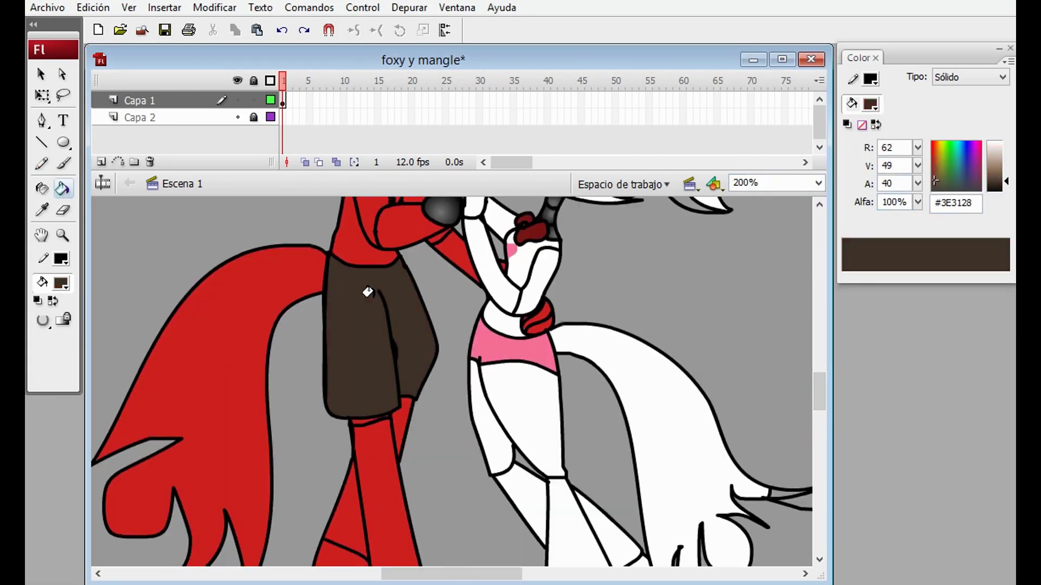
Fill the taller fox's tail tip with light red #EB8383 and erase the black lines around its inner fur tufts.
scroll(367, 292, "up", 5)
scroll(434, 380, "down", 8)
left_click(933, 153)
scroll(434, 380, "left", 3)
left_click(233, 450)
left_click(64, 210)
Fill the smaller fox's tail tip with pink #F76F98 and erase the black lines around its inner fur tufts.
left_click(62, 188)
scroll(336, 325, "right", 5)
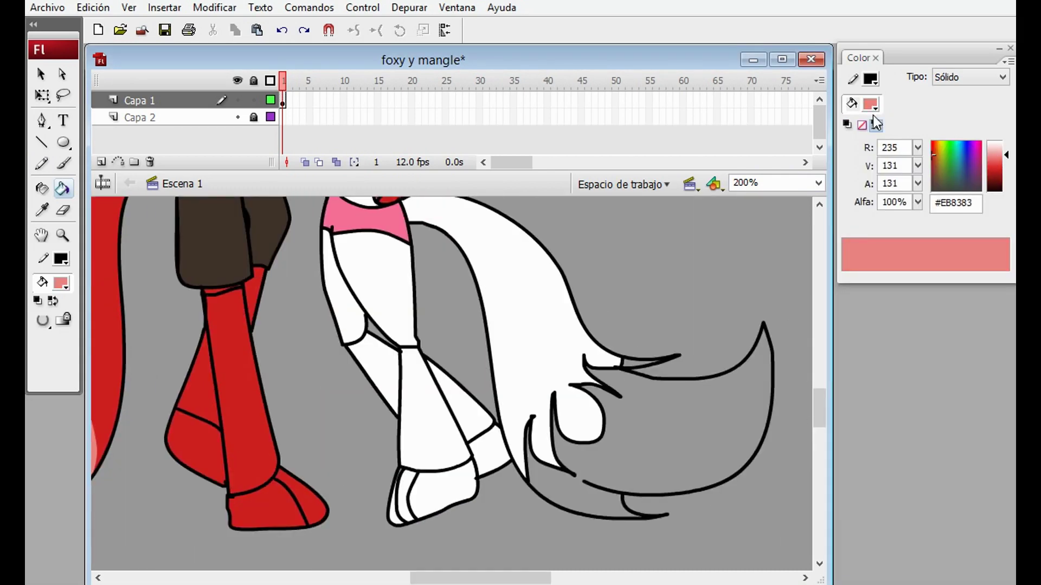
left_click(606, 380)
key("e")
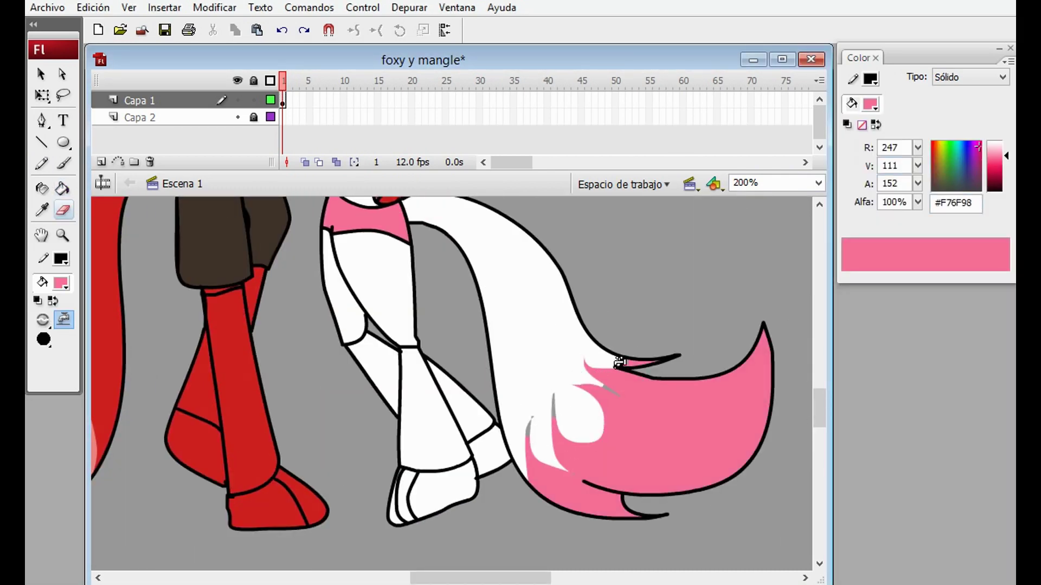
key("k")
Check the coloured figures at 100% and save the document.
key("ctrl+1")
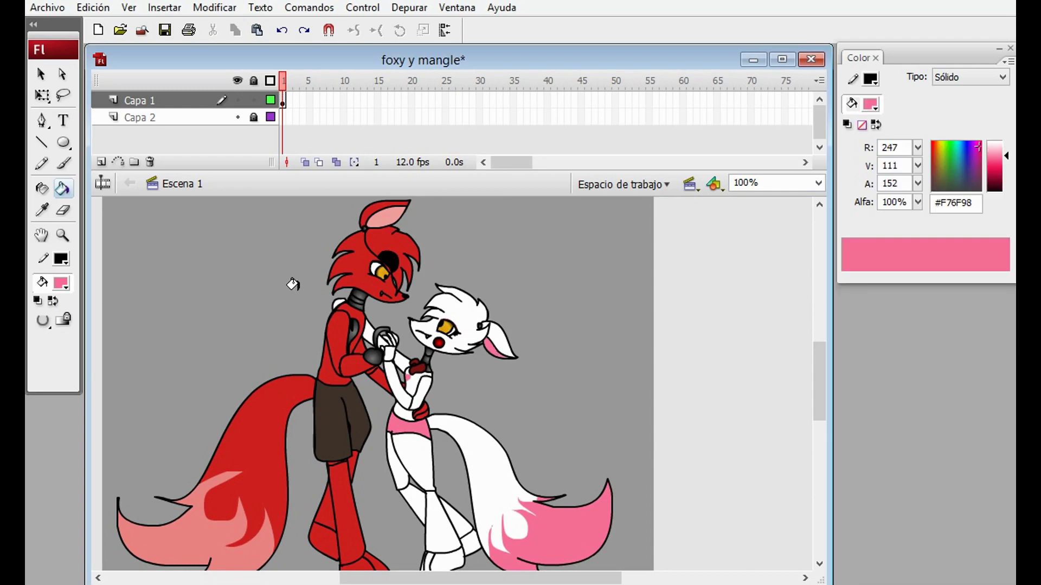
key("e")
key("ctrl+s")
Outline shadow areas in the taller fox's back hair tufts with a small round brush in dark red #941616.
key("ctrl+4")
left_click_drag(819, 362, 819, 358)
key("b")
left_click(43, 358)
left_click(43, 380)
left_click_drag(333, 368, 296, 419)
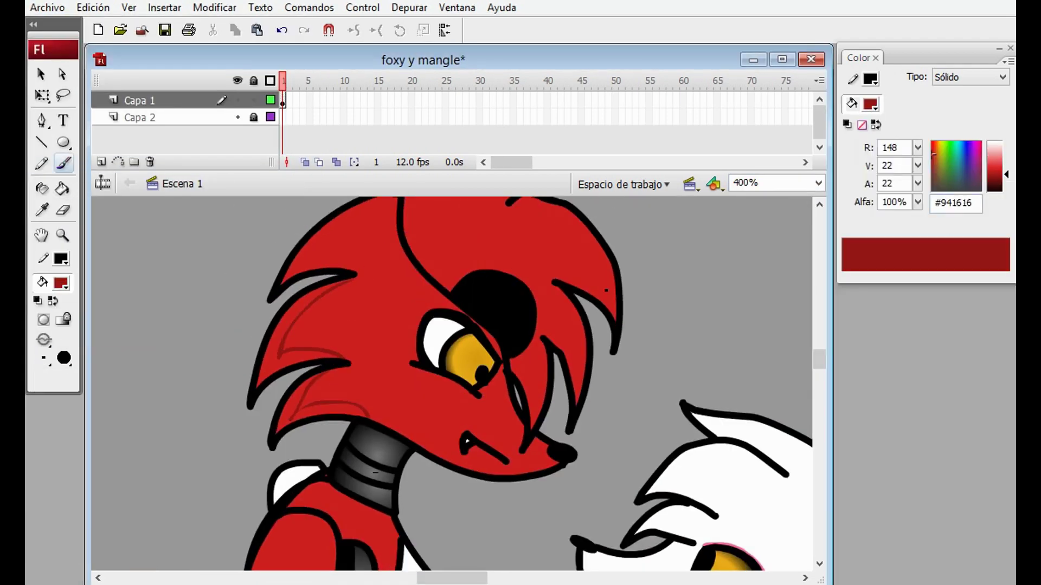
Fill the outlined shadow areas of the taller fox's back hair tufts with dark red #941616.
scroll(370, 278, "up", 2)
key("k")
left_click(341, 325)
left_click(287, 423)
left_click(336, 477)
Outline and fill dark red #941616 shadows on the taller fox's front hair tufts beside the eye patch.
key("b")
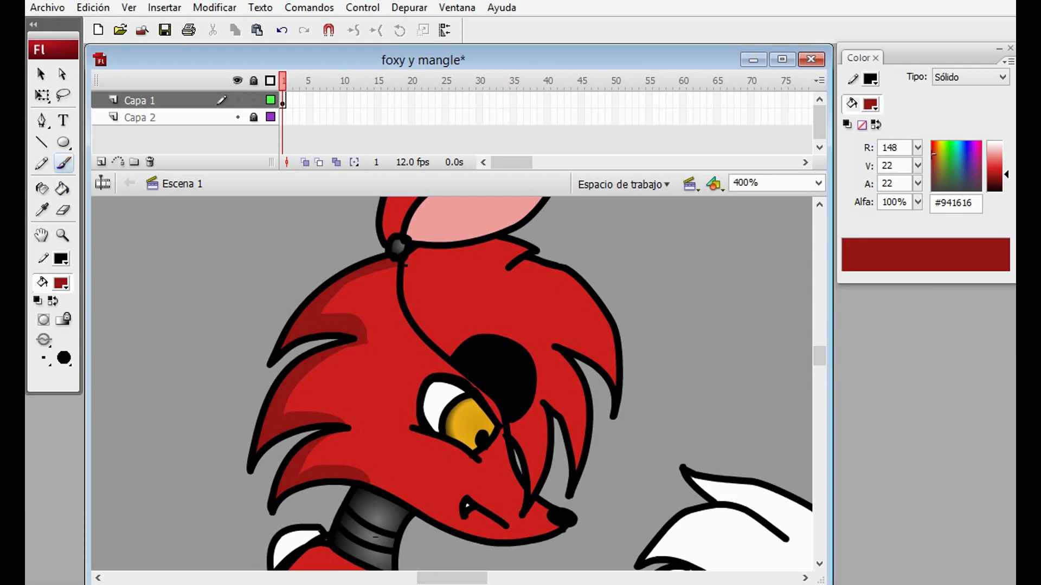
key("k")
left_click(548, 293)
left_click(564, 401)
left_click(536, 453)
Brush a shadow edge along the taller fox's outer ear and fill it with dark red #941616.
key("b")
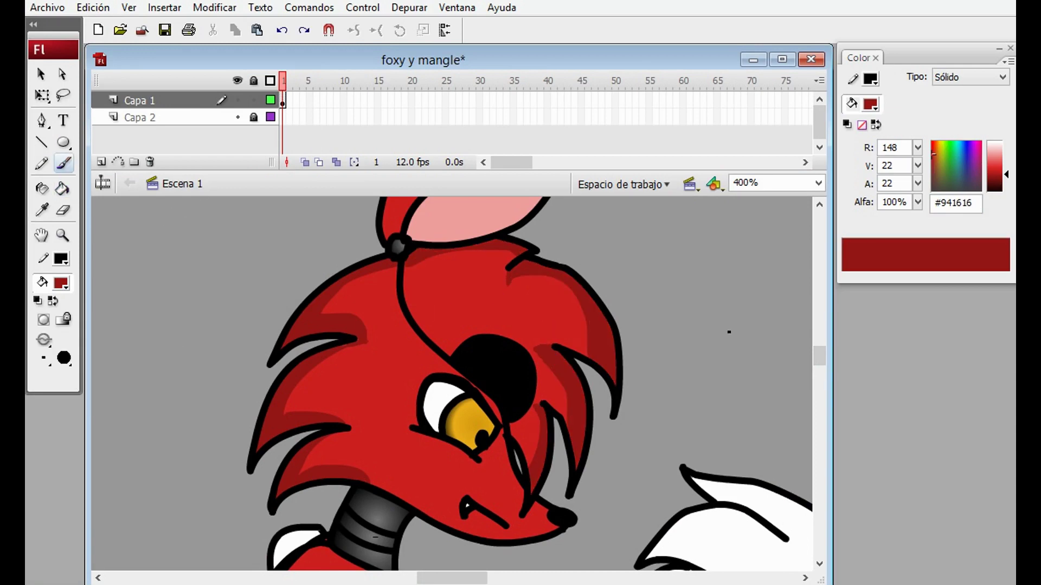
scroll(234, 226, "up", 4)
key("k")
left_click(401, 320)
Outline and fill dark red #941616 shadows on the upper arm and forearm of the taller fox's near arm.
key("b")
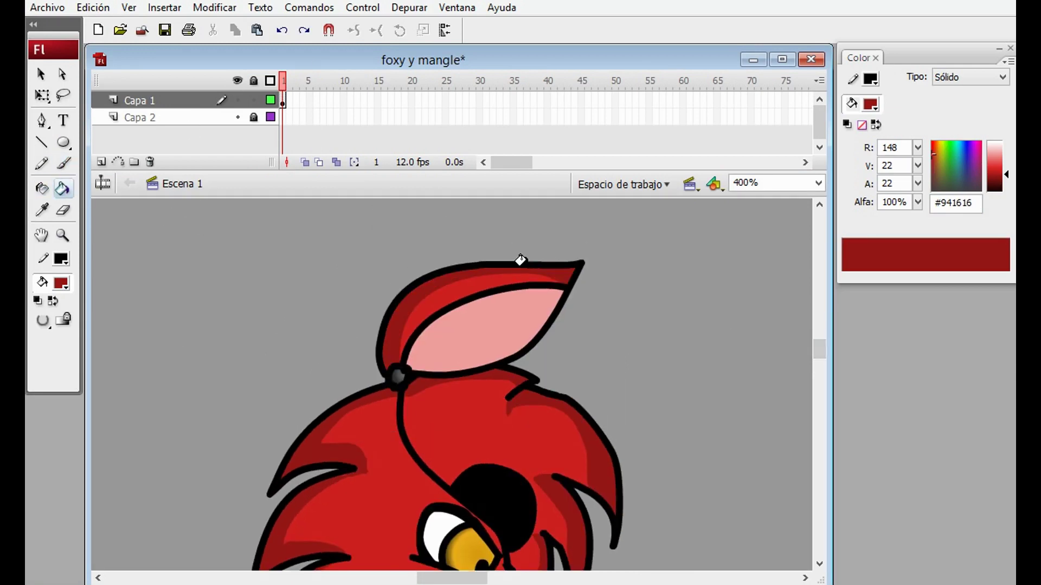
scroll(520, 261, "down", 5)
key("k")
left_click(341, 404)
left_click(316, 432)
left_click(369, 444)
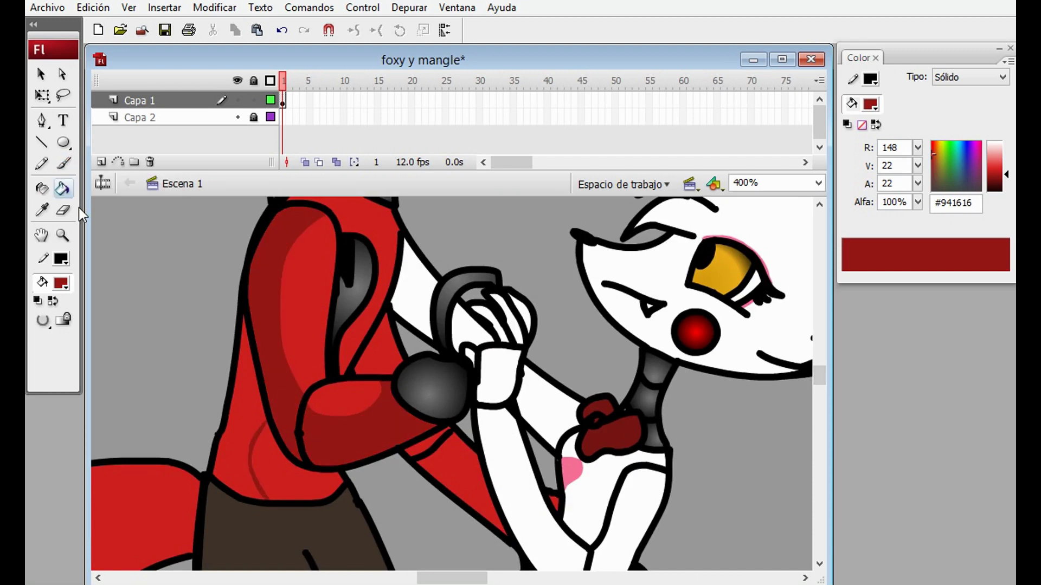
Fill the shadow along the taller fox's back and lower torso, and shade the shoulder beside the neck with dark red #941616.
left_click(257, 460)
left_click(239, 407)
key("b")
scroll(362, 308, "up", 2)
key("k")
left_click(325, 238)
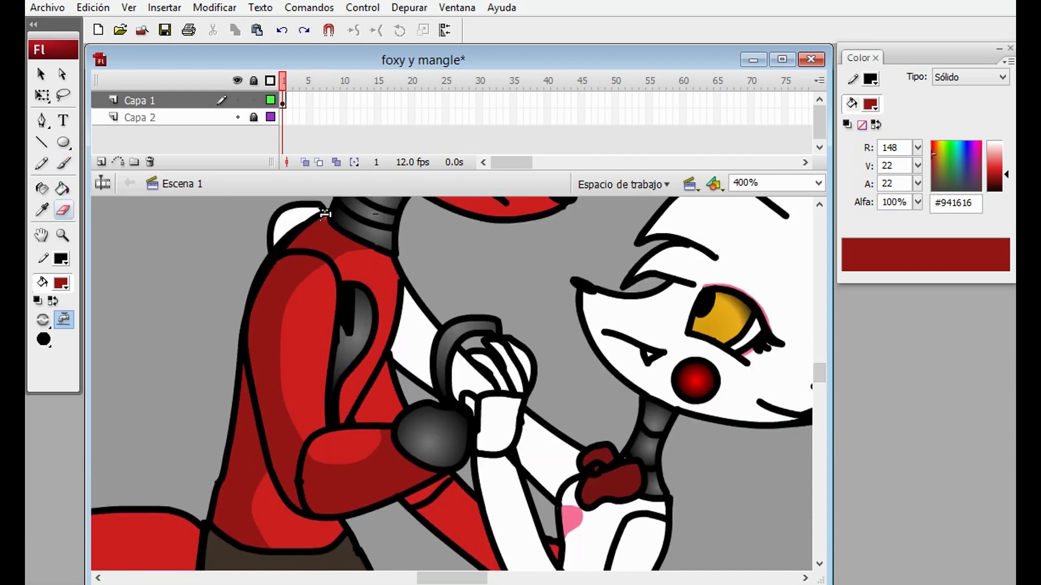
Outline and fill dark red #941616 shadows on the taller fox's far forearm and the hand at the smaller fox's waist.
key("b")
scroll(380, 222, "down", 7)
key("k")
left_click(447, 322)
key("b")
key("k")
left_click(599, 472)
Brush shadow edges on the taller fox's legs and feet and fill them with dark red #941616.
scroll(600, 477, "down", 15)
key("b")
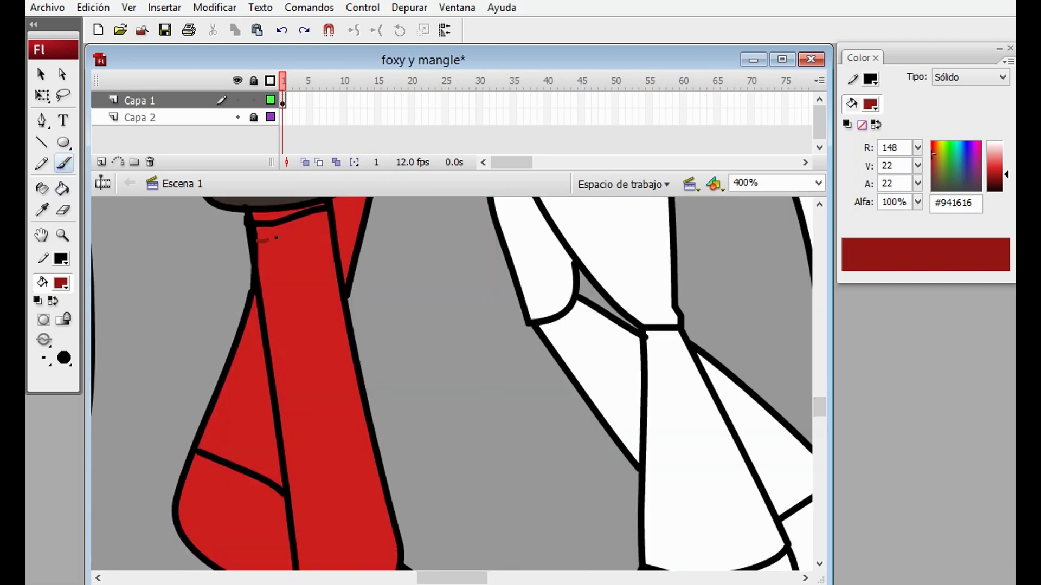
left_click_drag(277, 238, 325, 229)
scroll(450, 380, "up", 5)
mouse_move(260, 342)
left_mouse_down()
mouse_move(334, 367)
mouse_move(341, 395)
left_mouse_up()
key("ctrl+minus")
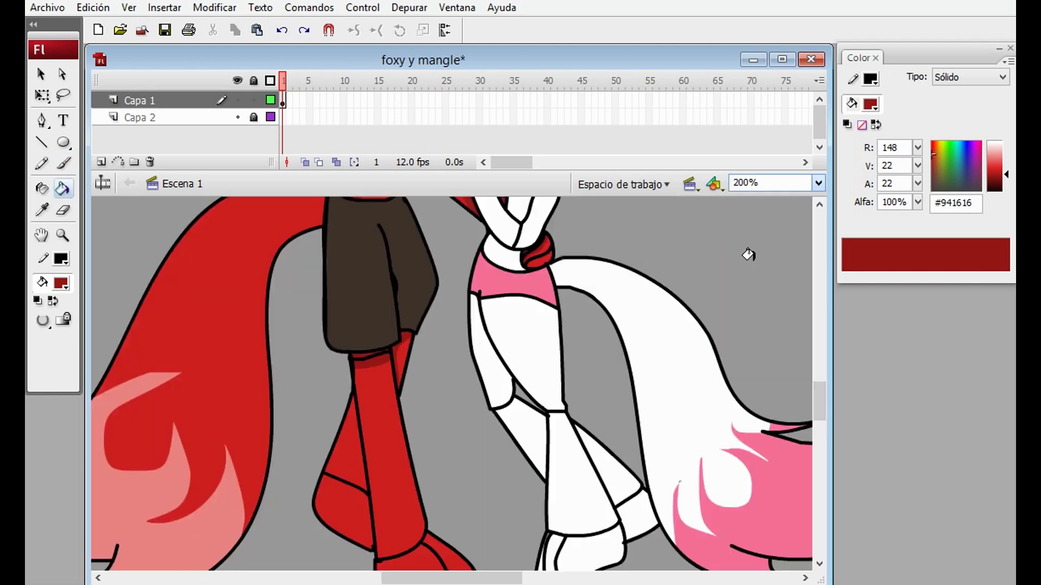
key("ctrl+z")
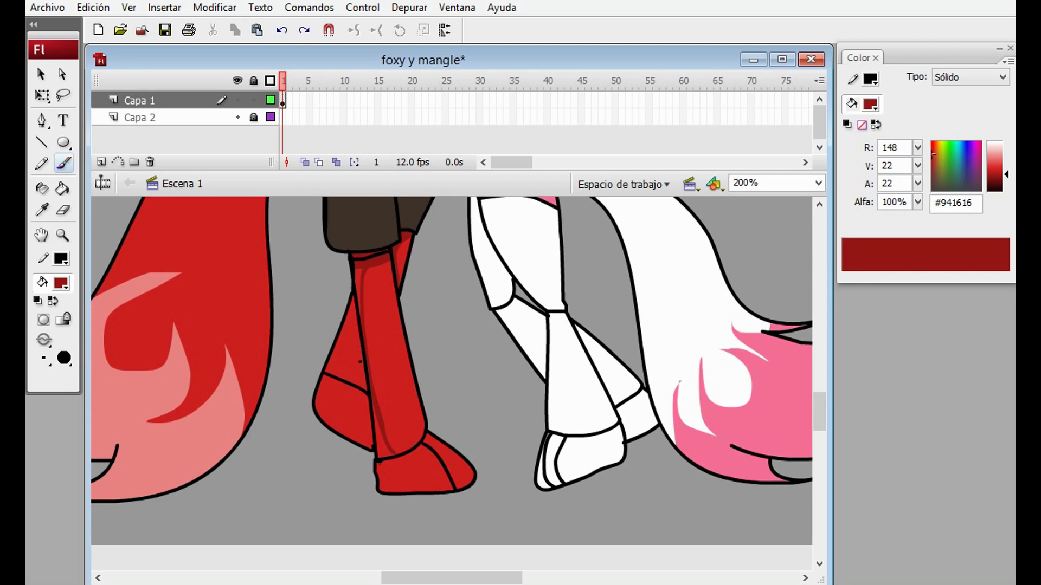
key("k")
left_click(325, 401)
key("b")
Brush a jagged fur shadow along the outer edge of the taller fox's tail and fill it with dark red #941616.
scroll(492, 551, "up", 5)
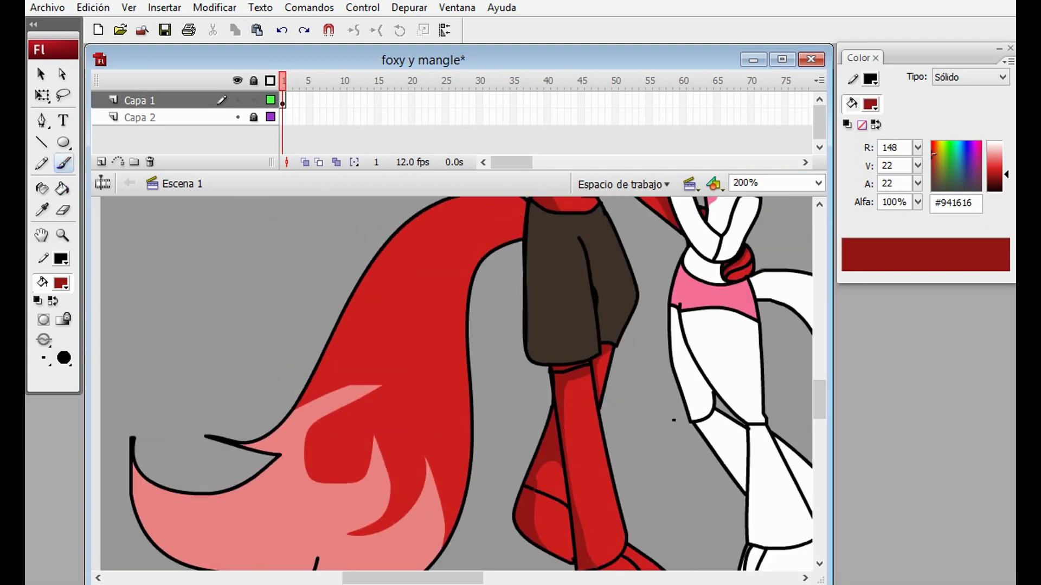
scroll(674, 420, "up", 1)
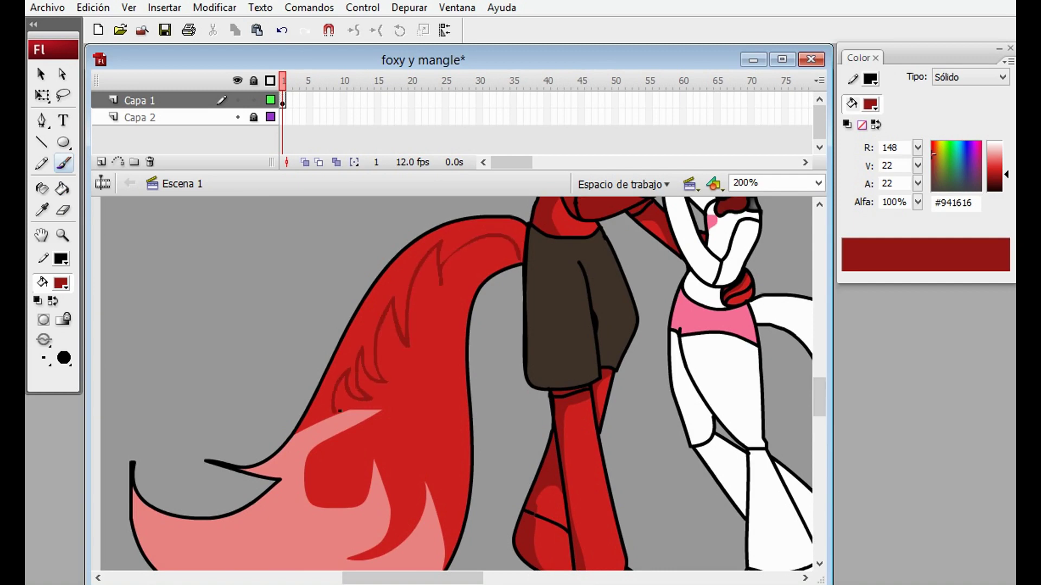
key("ctrl+z")
Outline and fill fur shadows on the pale tip of the taller fox's tail with #E45F5F, and save the document.
scroll(837, 385, "down", 4)
left_click_drag(988, 174, 986, 159)
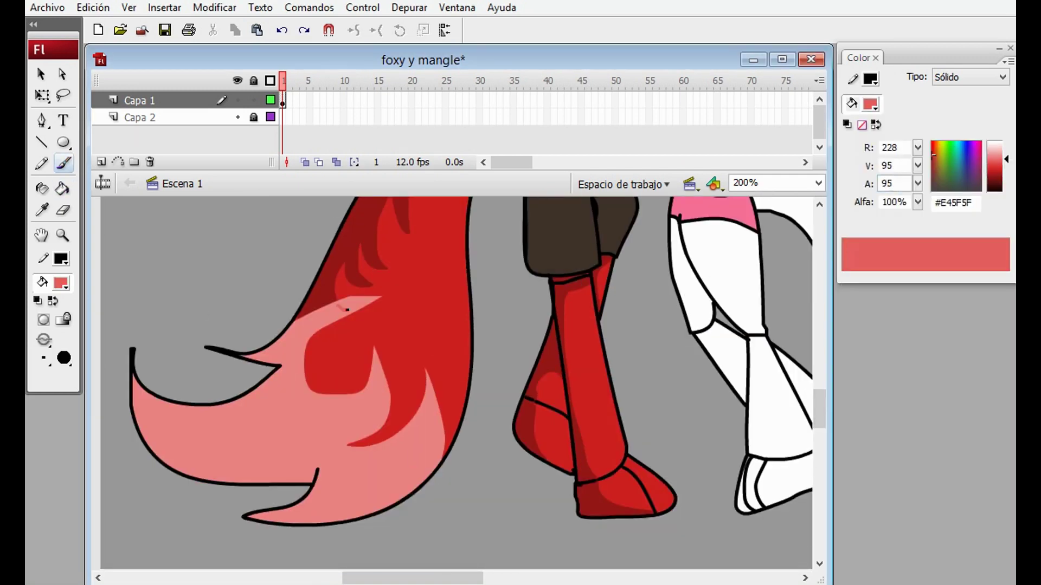
key("k")
left_click(217, 428)
left_click(275, 336)
left_click(818, 183)
left_click(759, 241)
left_click(819, 183)
left_click(779, 255)
key("ctrl+s")
Set the fill to grey #B7B7B7 and outline and fill shadows on the smaller fox's hair tufts.
key("ctrl+=")
left_click_drag(995, 159, 989, 162)
key("ctrl+=")
scroll(791, 354, "up", 5)
key("b")
mouse_move(666, 339)
left_mouse_down()
mouse_move(637, 269)
mouse_move(461, 279)
left_mouse_up()
left_click_drag(437, 319, 504, 305)
key("k")
left_click(665, 307)
left_click(450, 271)
left_click(455, 310)
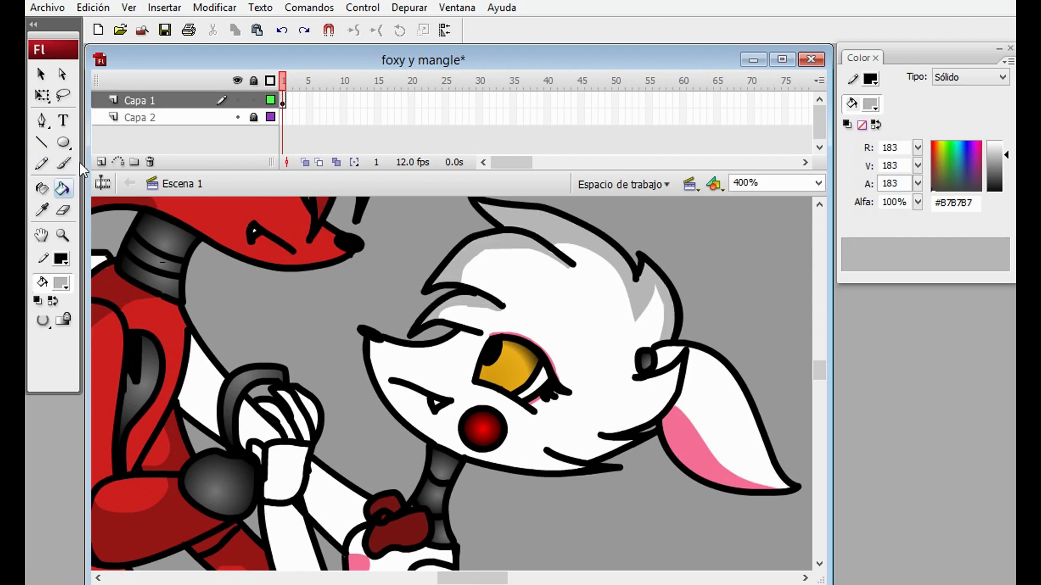
Outline and fill grey #B7B7B7 shadows on the smaller fox's ear and along its cheek and jaw.
key("b")
left_click_drag(658, 358, 684, 348)
key("k")
left_click(715, 401)
key("b")
left_click_drag(547, 451, 656, 379)
key("k")
left_click(623, 412)
left_click(591, 448)
Brush and fill grey #B7B7B7 shadows on the smaller fox's arms, hands and waist.
scroll(372, 270, "down", 5)
key("b")
left_click_drag(296, 237, 277, 285)
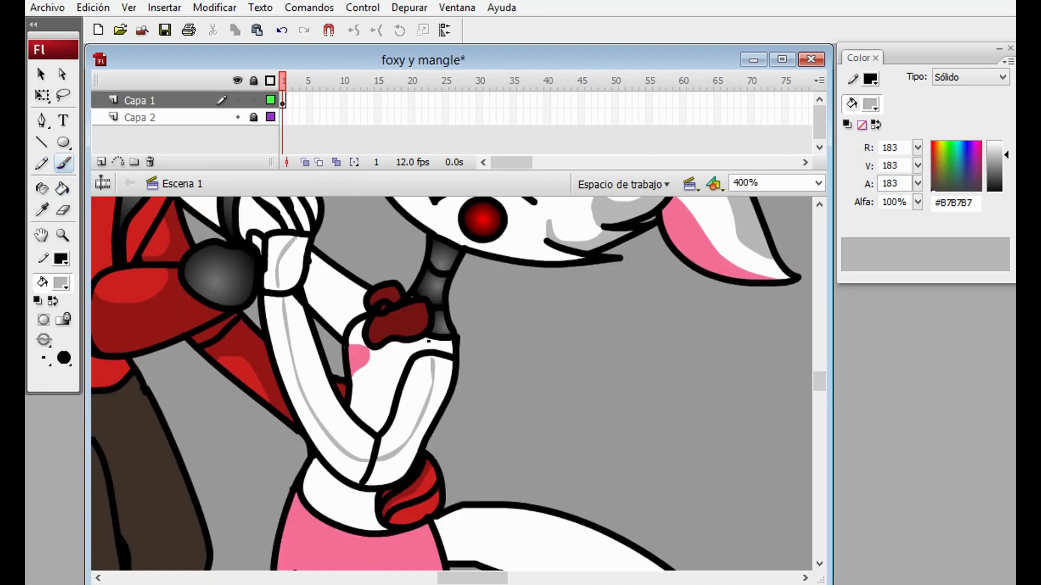
key("k")
left_click(395, 448)
key("b")
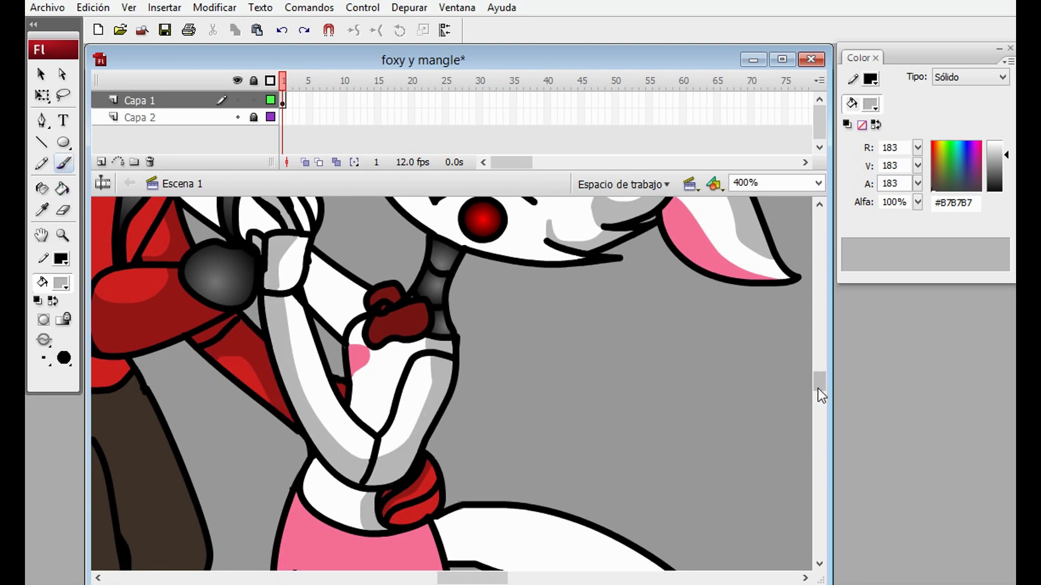
scroll(818, 399, "up", 5)
Brush and fill grey #B7B7B7 shadows on the smaller fox's legs and feet and along the white part of its tail.
left_click(818, 183)
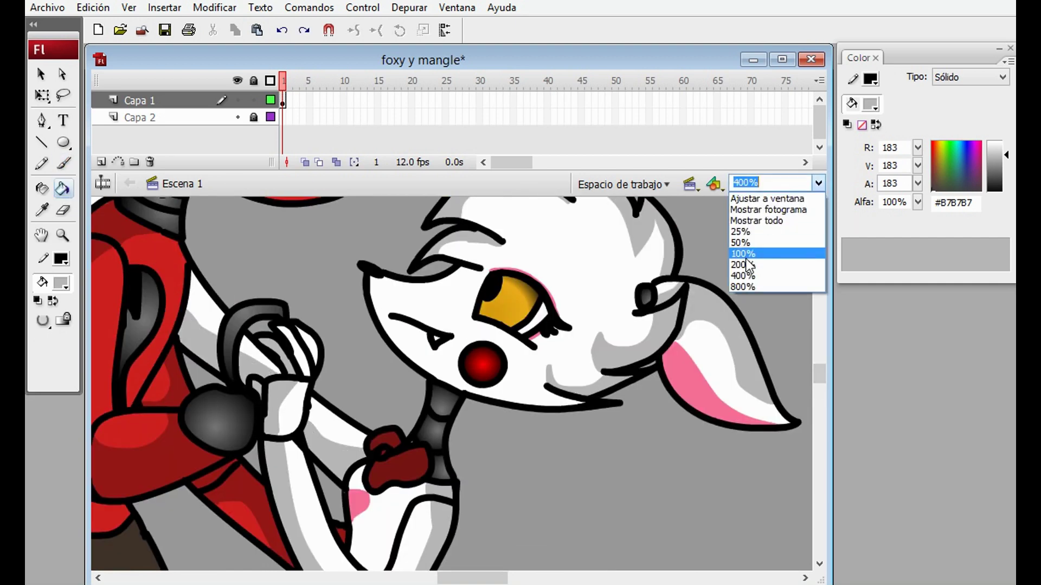
left_click(749, 250)
key("ctrl+equal")
left_click_drag(519, 329, 552, 442)
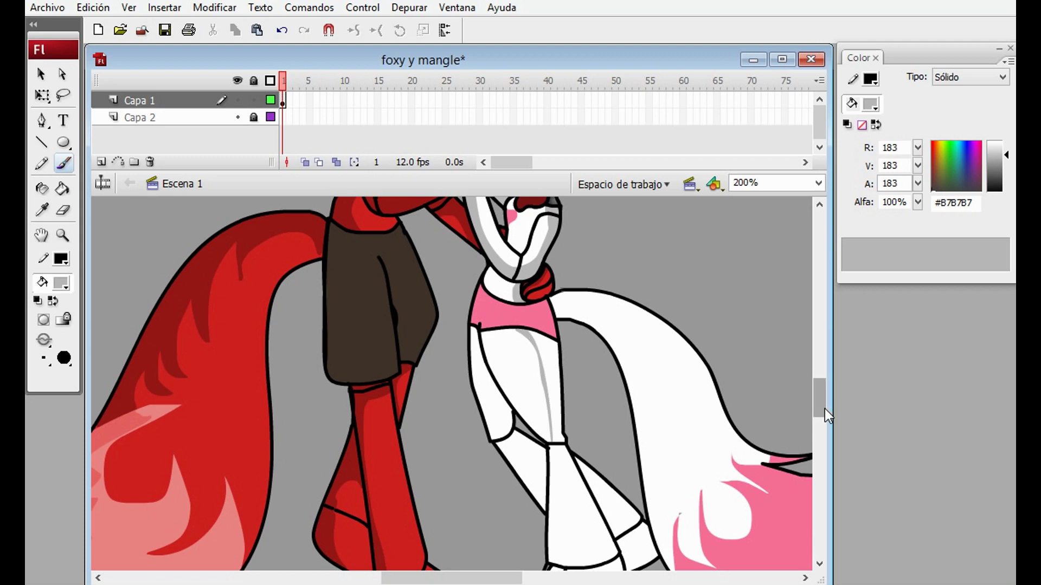
scroll(551, 441, "down", 3)
mouse_move(551, 372)
left_mouse_down()
mouse_move(553, 441)
mouse_move(564, 389)
mouse_move(588, 491)
left_mouse_up()
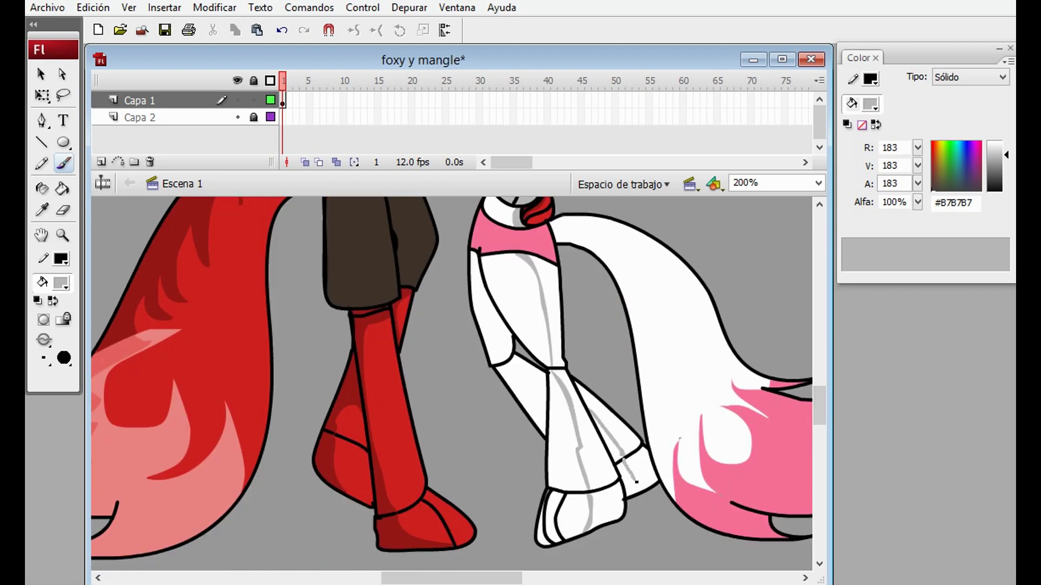
left_click_drag(529, 380, 477, 255)
left_click_drag(548, 255, 561, 366)
left_click_drag(564, 374, 621, 528)
key("ctrl+z")
scroll(639, 372, "right", 5)
mouse_move(336, 239)
left_mouse_down()
mouse_move(433, 354)
mouse_move(450, 450)
mouse_move(437, 441)
left_mouse_up()
Shade the smaller fox's pink shorts and tail tip with darker pink #F33F76, and save the document.
left_click(977, 146)
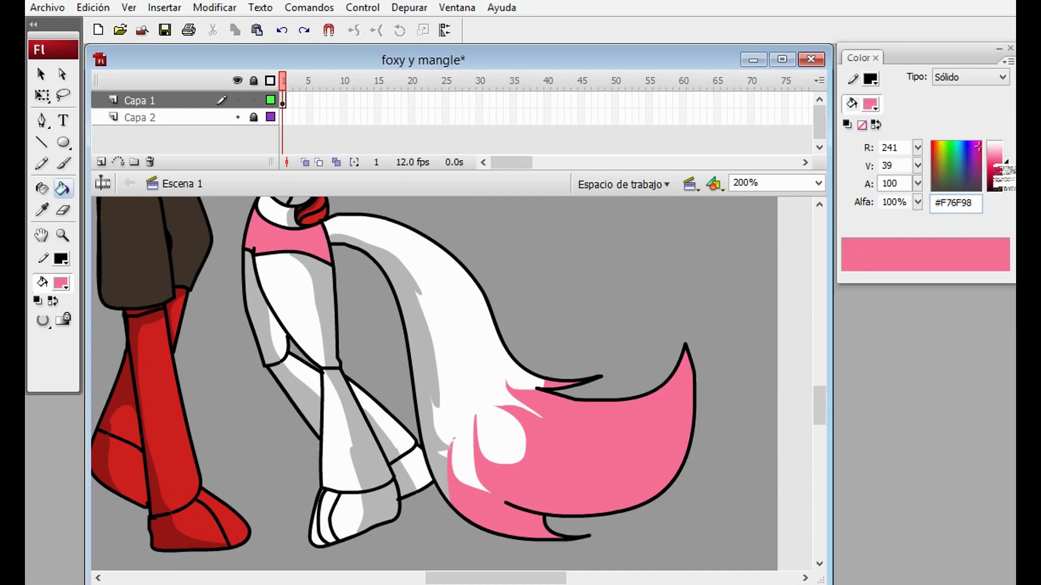
left_click(995, 160)
key("ctrl+z")
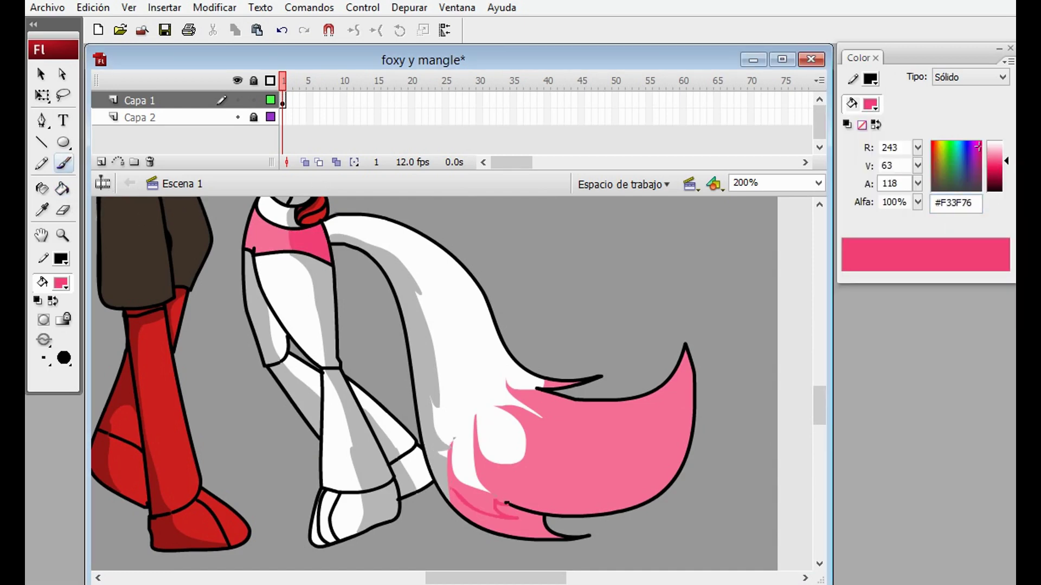
left_click(63, 188)
left_click(562, 476)
left_click(818, 183)
left_click(755, 237)
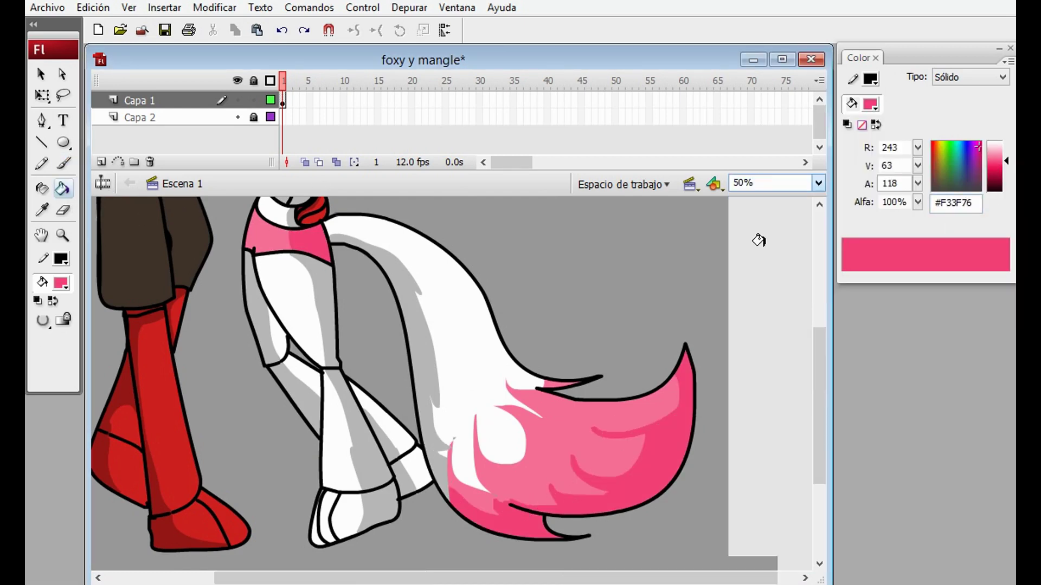
key("ctrl+s")
Make Capa 2 the only unlocked layer and set a radial gradient fill running from light pink to white #FFFFFF.
left_click(819, 183)
left_click(739, 249)
scroll(739, 249, "down", 3)
left_click(253, 117, "alt")
right_click(284, 118)
left_click(362, 237)
left_click(970, 77)
left_click(953, 111)
left_click(995, 151)
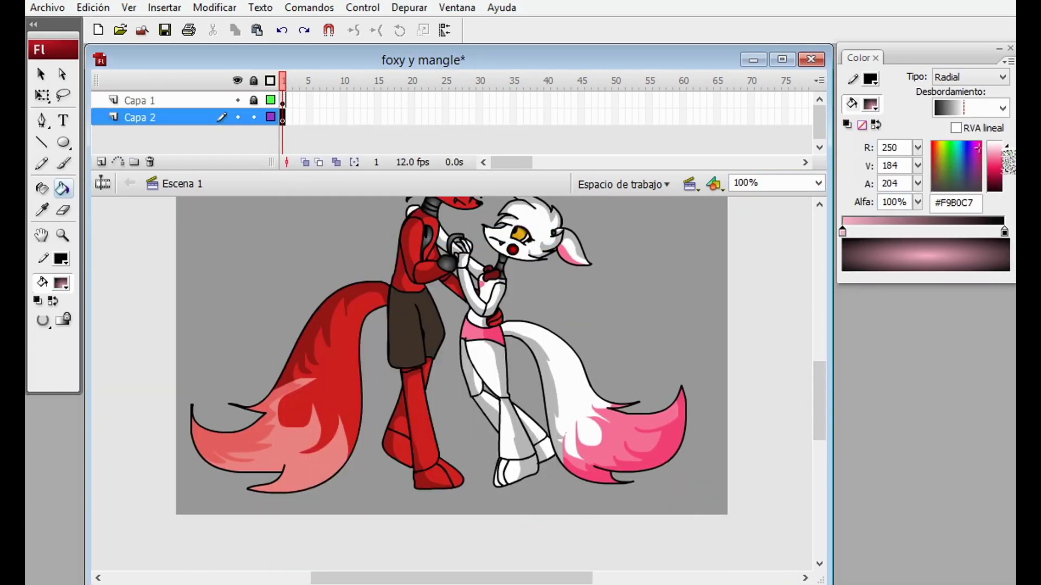
left_click(994, 142)
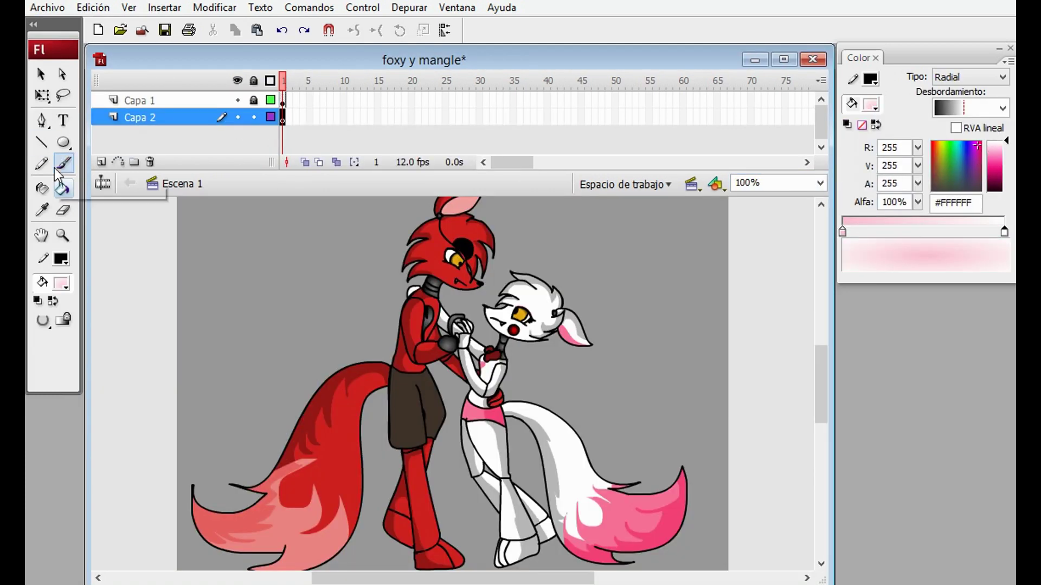
Draw a gradient-filled rectangle on Capa 2 covering the whole stage as the background behind both foxes.
left_click(63, 142)
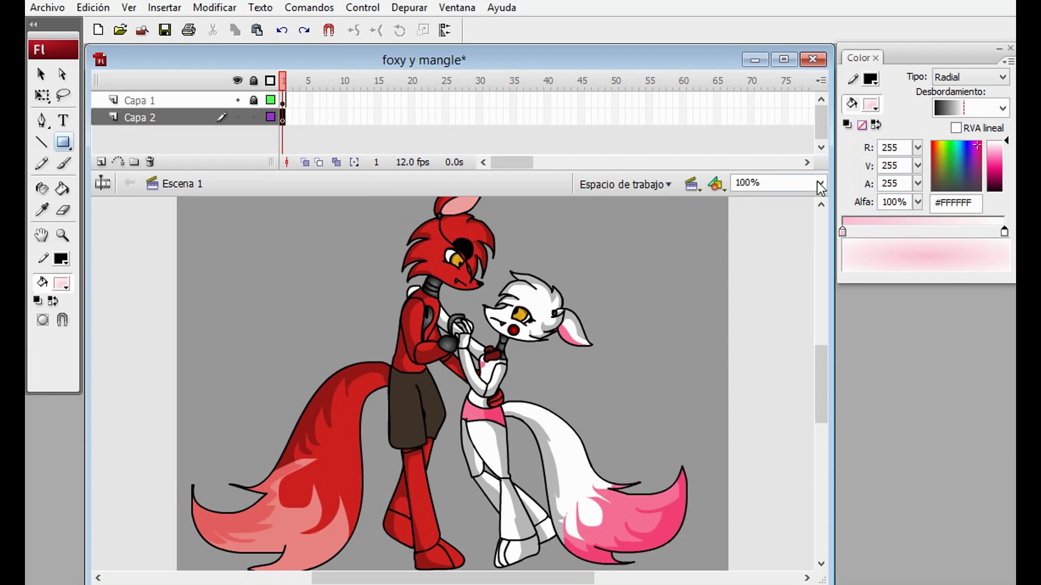
key("ctrl+minus")
left_click_drag(601, 496, 311, 274)
Set a solid pink fill #F8BAD3 and draw flat oval ground shadows under both foxes' feet and tails.
left_click(970, 77)
left_click(954, 98)
left_click(995, 148)
key("b")
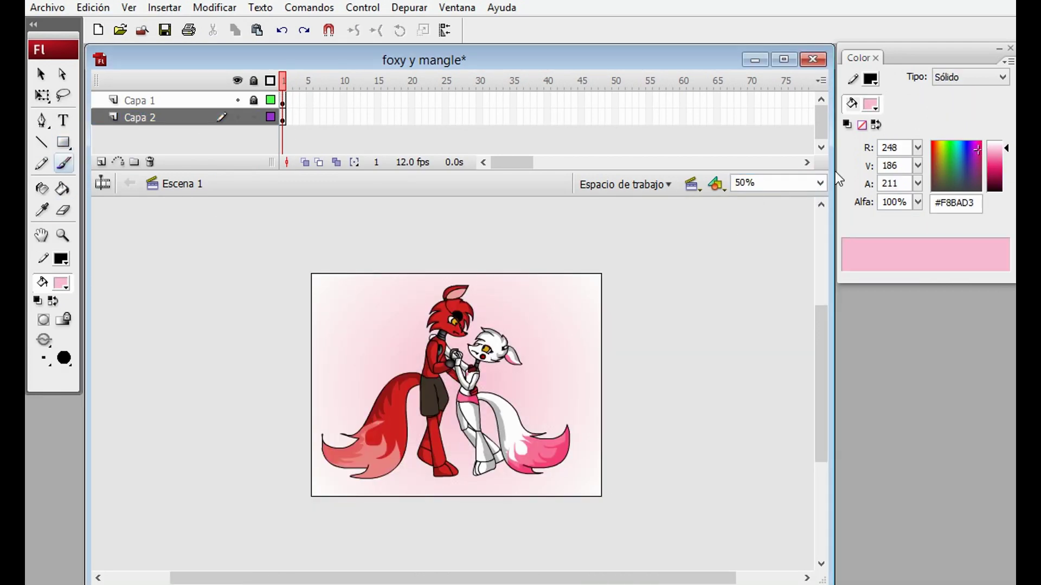
left_click(819, 183)
left_click(738, 261)
left_click_drag(63, 142, 93, 148)
mouse_move(349, 428)
left_mouse_down()
mouse_move(477, 439)
mouse_move(485, 460)
left_mouse_up()
scroll(414, 458, "right", 3)
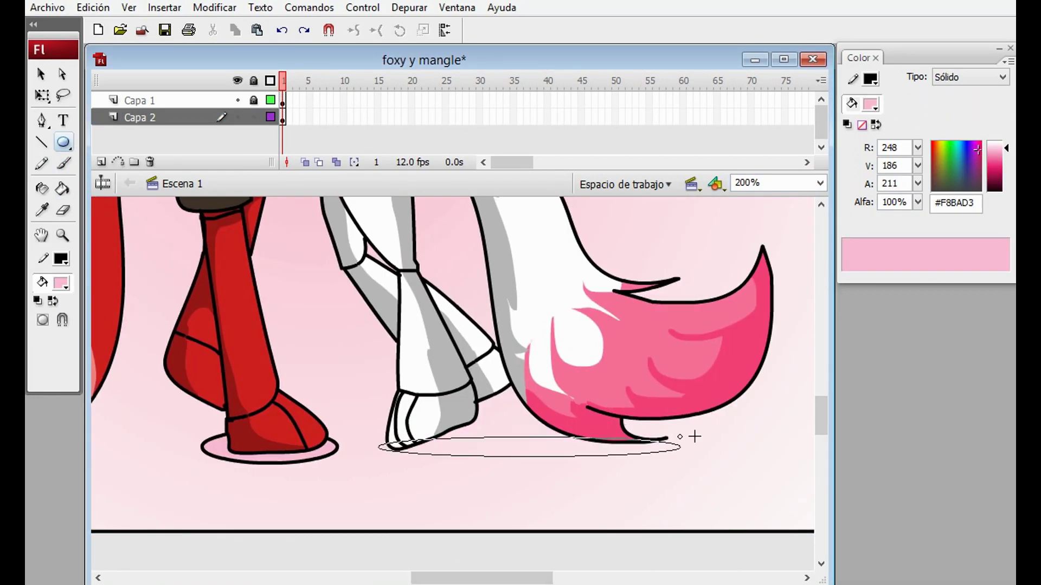
scroll(273, 473, "left", 6)
left_click_drag(565, 465, 265, 428)
Remove the outlines of the oval ground shadows with the Eraser and refill the ovals with pink #F5B4C8.
key("e")
scroll(526, 417, "right", 5)
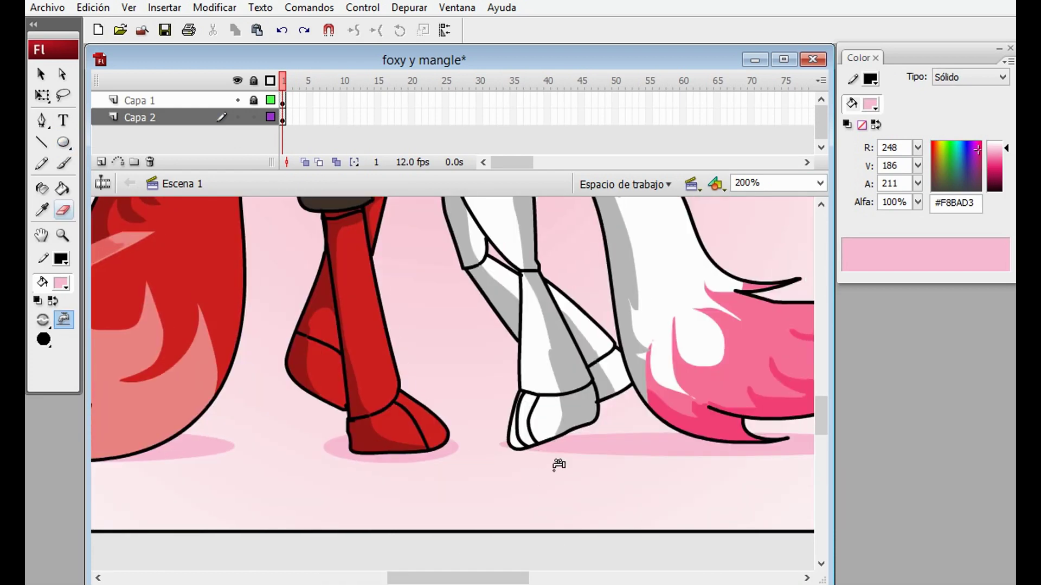
scroll(526, 417, "left", 5)
left_click(870, 104)
left_click(526, 418)
key("ctrl+minus")
key("ctrl+minus")
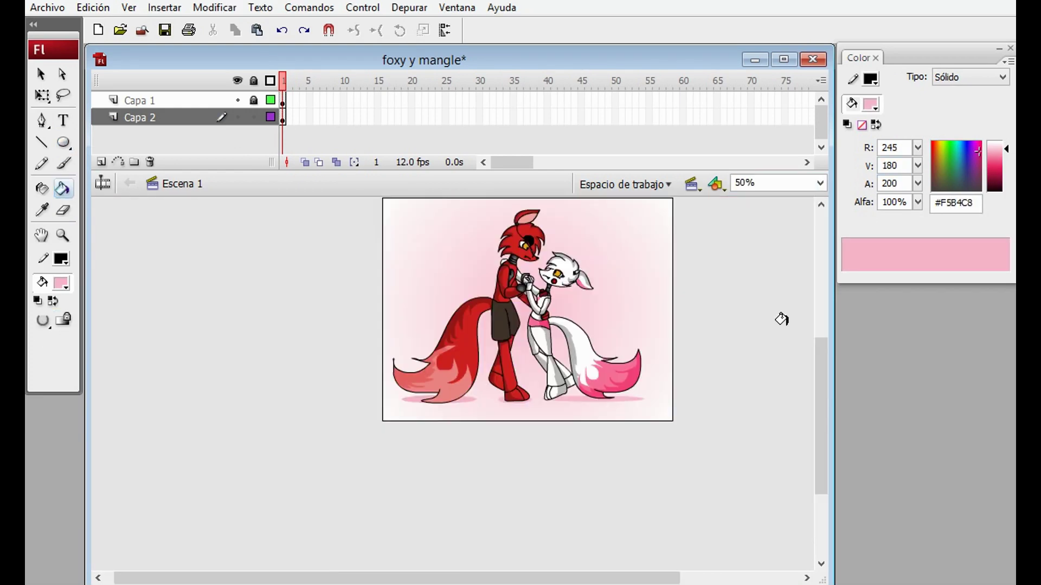
Hide Capa 2 and add the artist's name as #DB57C1 text on Capa 1 in the lower-left corner of the artwork.
left_click(33, 8)
left_click(237, 117)
left_click(136, 100)
key("t")
key("ctrl+equal")
key("ctrl+equal")
scroll(460, 379, "down", 5)
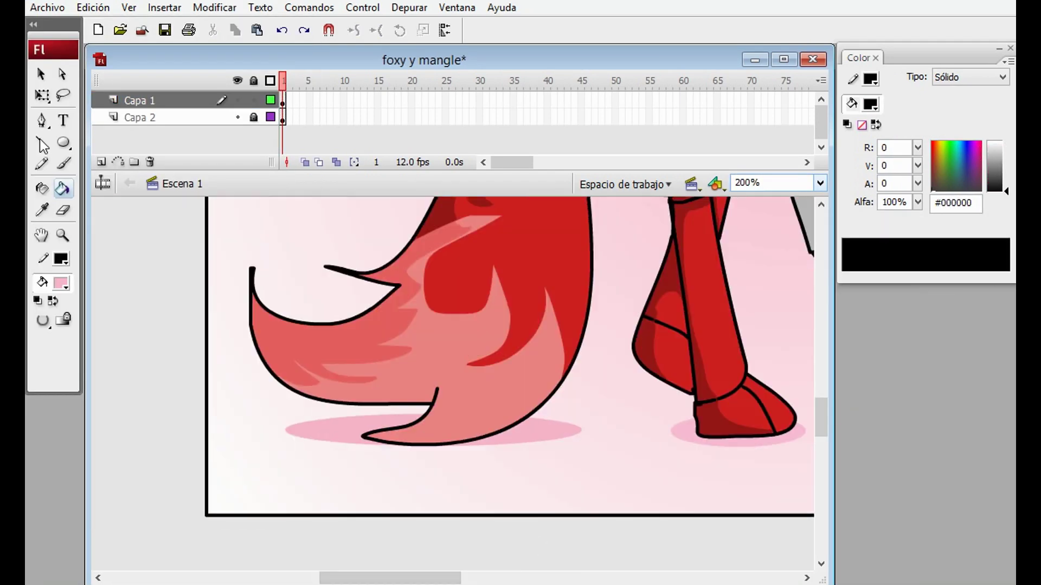
left_click(239, 460)
left_click(974, 157)
type("damaris montellano")
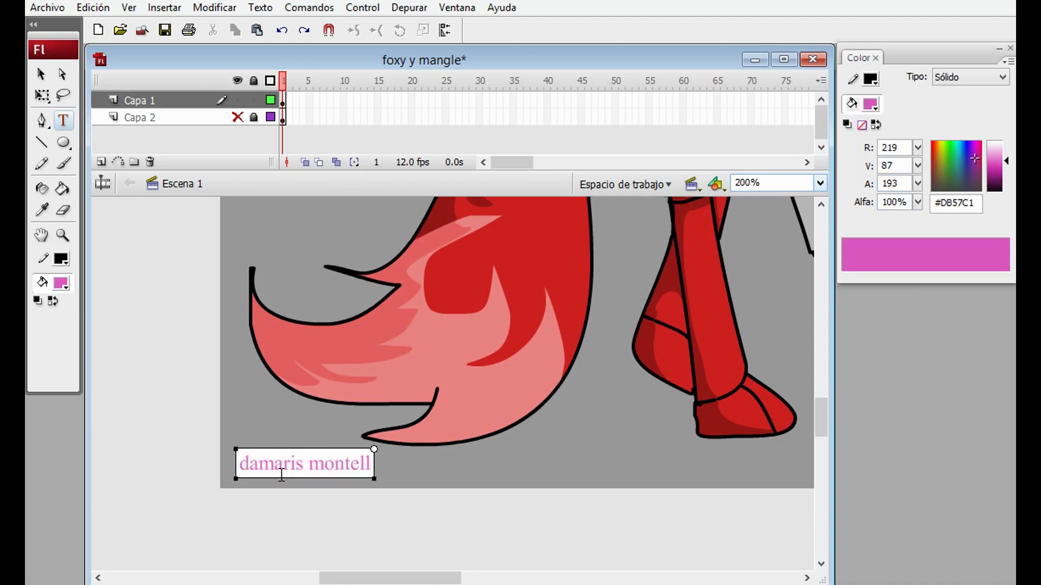
Preview the finished artwork as a published Flash movie and close the preview.
left_click(820, 182)
left_click(744, 254)
left_click(48, 8)
mouse_move(135, 362)
left_click(356, 376)
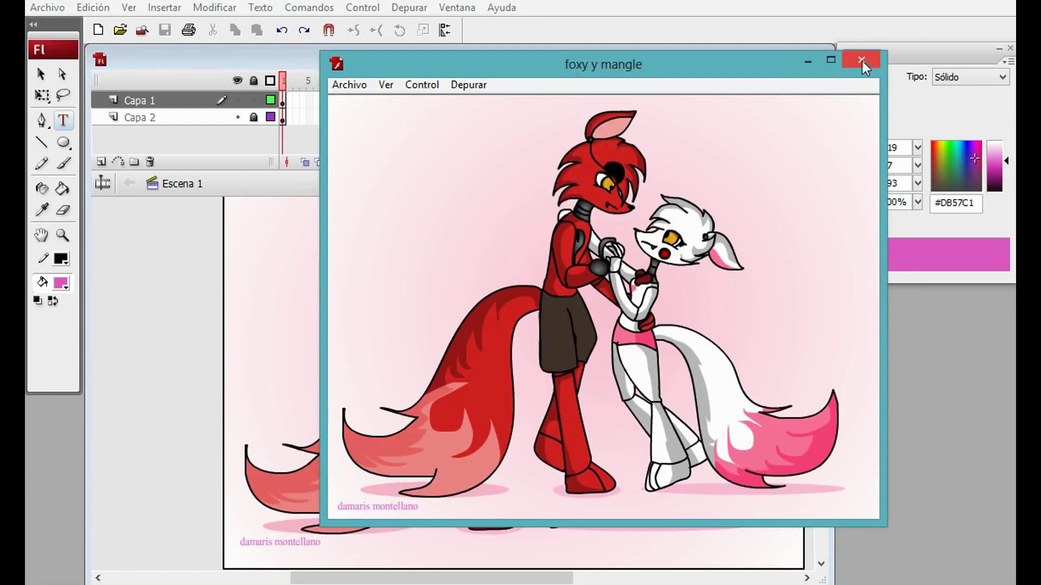
left_click(859, 60)
left_click(47, 7)
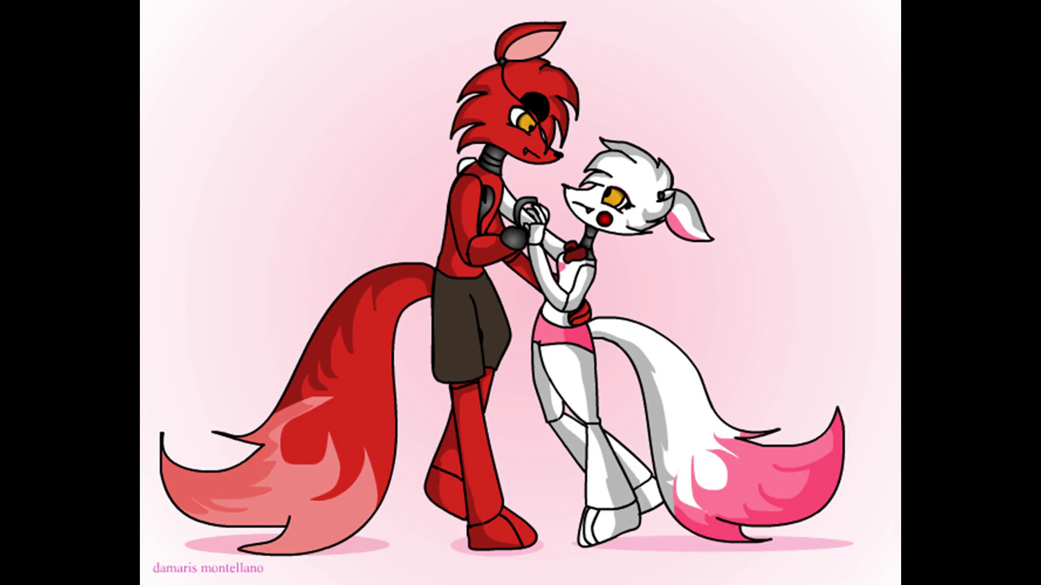